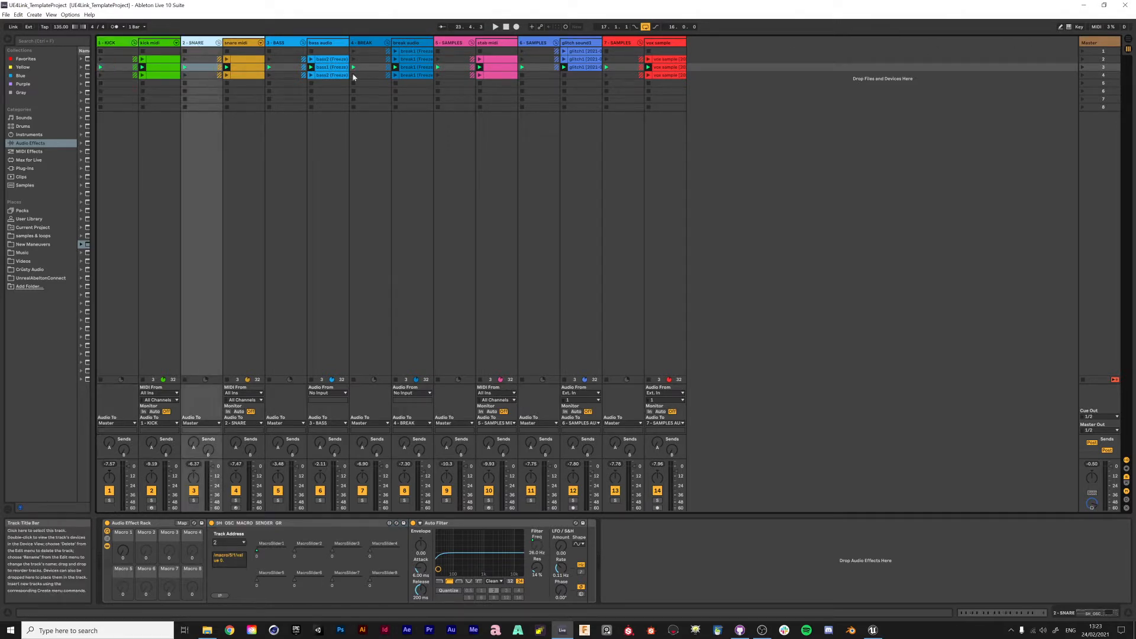
- Examine the device chains on the numbered group tracks and the vox, glitch, stab, break, snare, bass and kick tracks
{"action": "key", "text": "Right"}
{"action": "left_click", "coordinate": [622, 42]}
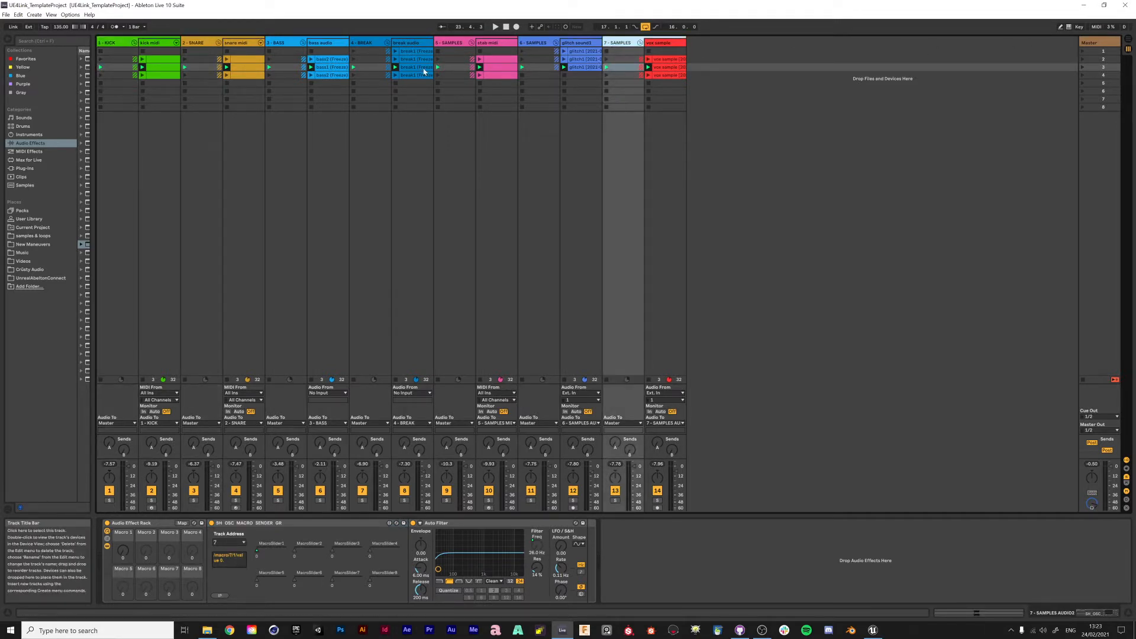
{"action": "left_click", "coordinate": [541, 41]}
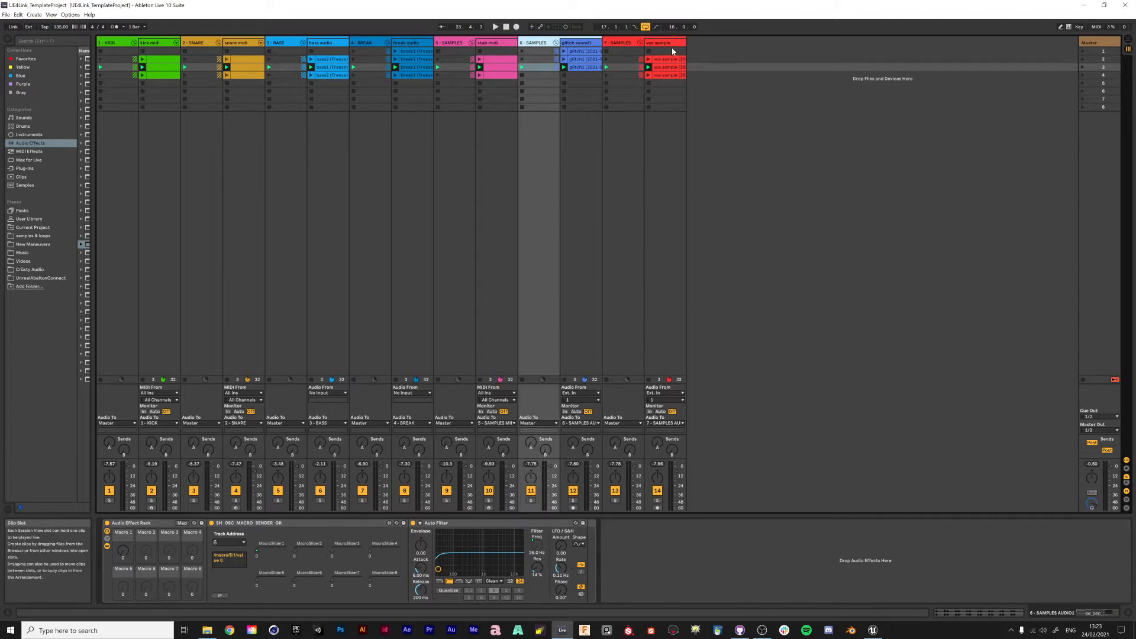
{"action": "left_click", "coordinate": [676, 83]}
{"action": "left_click", "coordinate": [582, 56]}
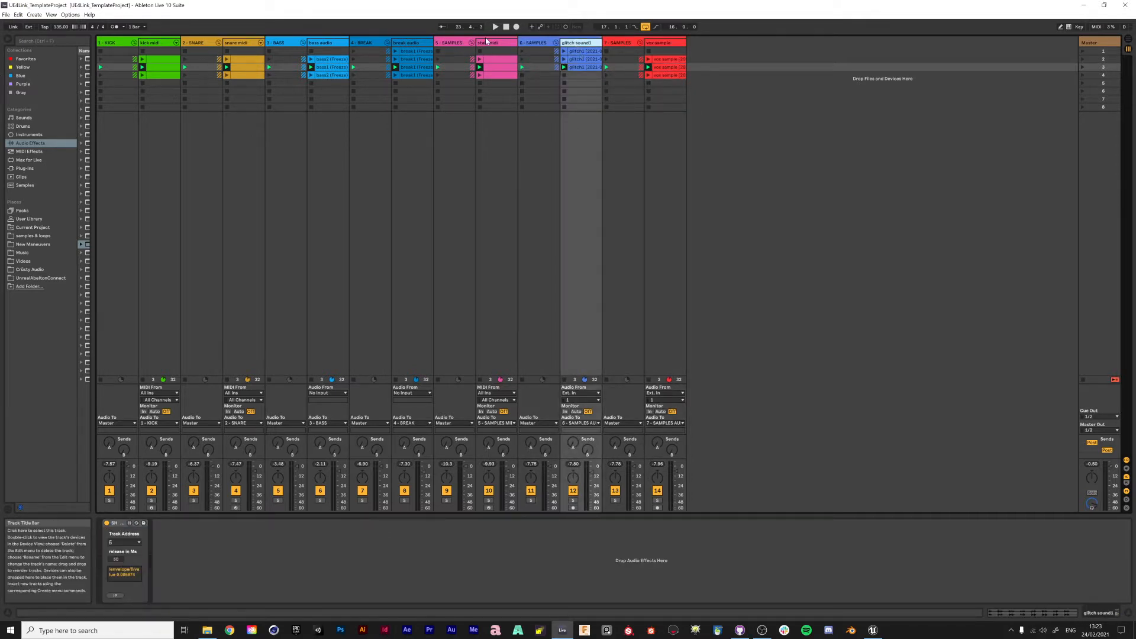
{"action": "left_click", "coordinate": [497, 67]}
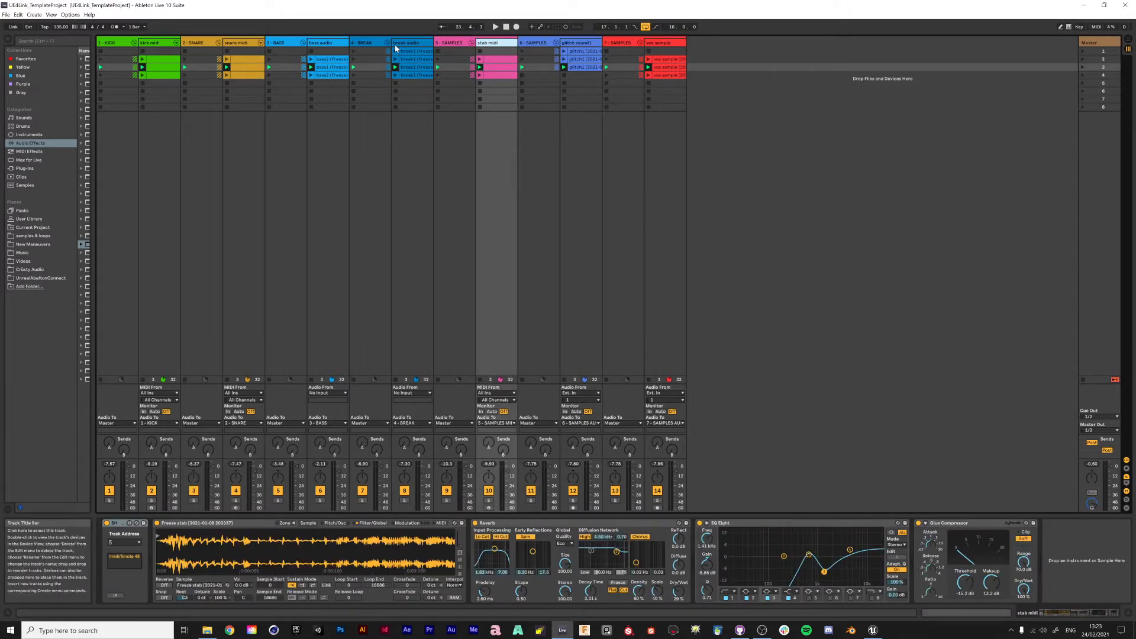
{"action": "left_click", "coordinate": [410, 46]}
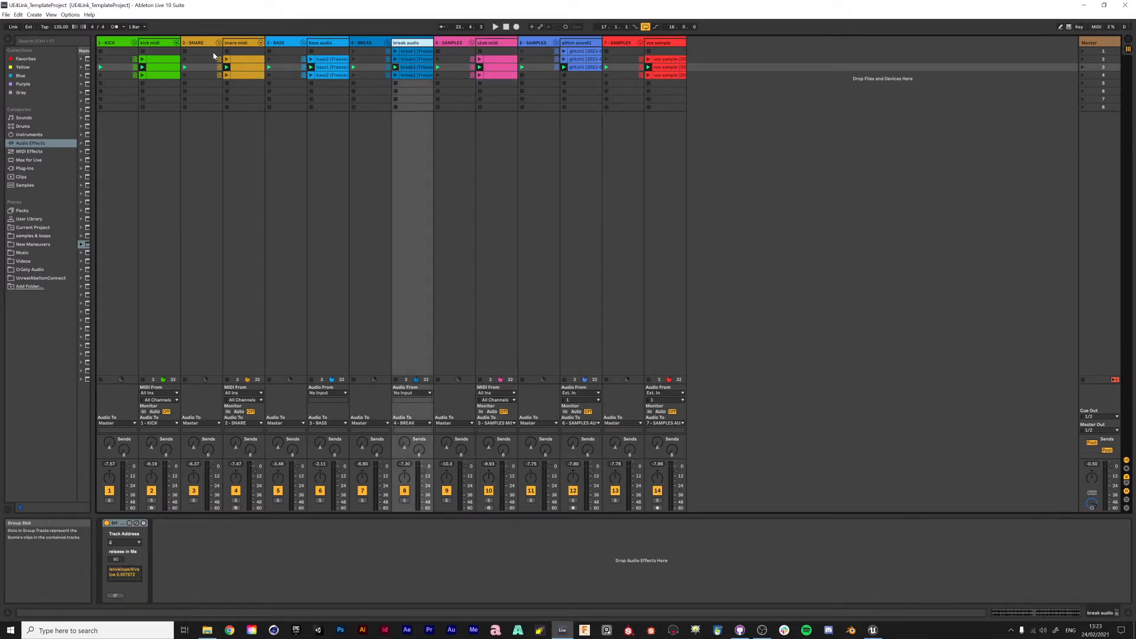
{"action": "left_click", "coordinate": [257, 45]}
{"action": "left_click", "coordinate": [322, 43]}
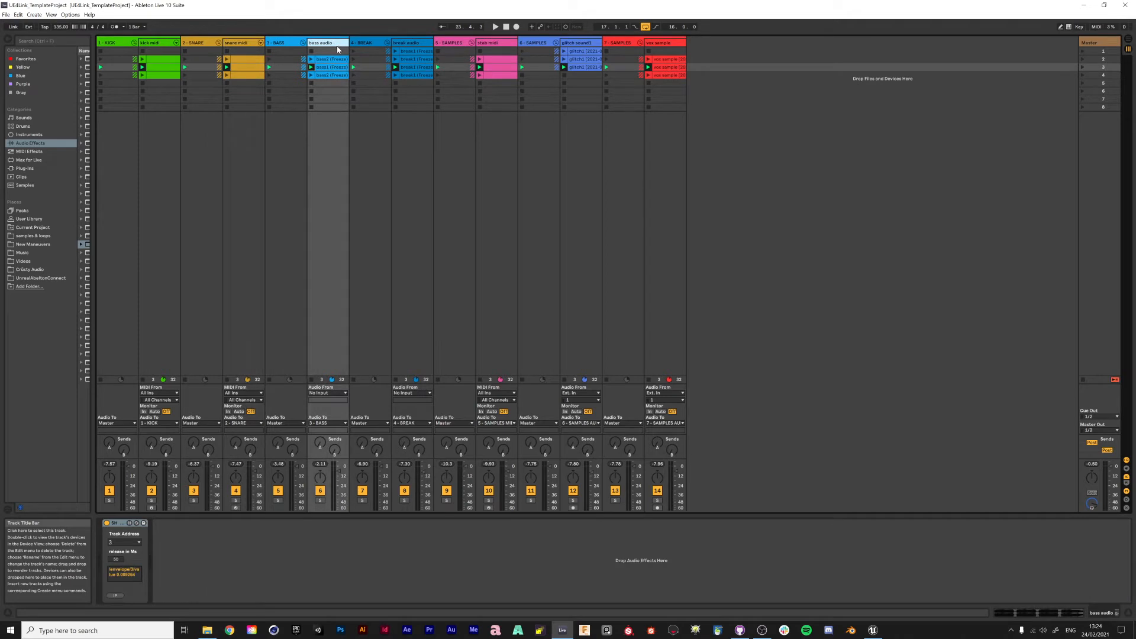
{"action": "left_click", "coordinate": [108, 44]}
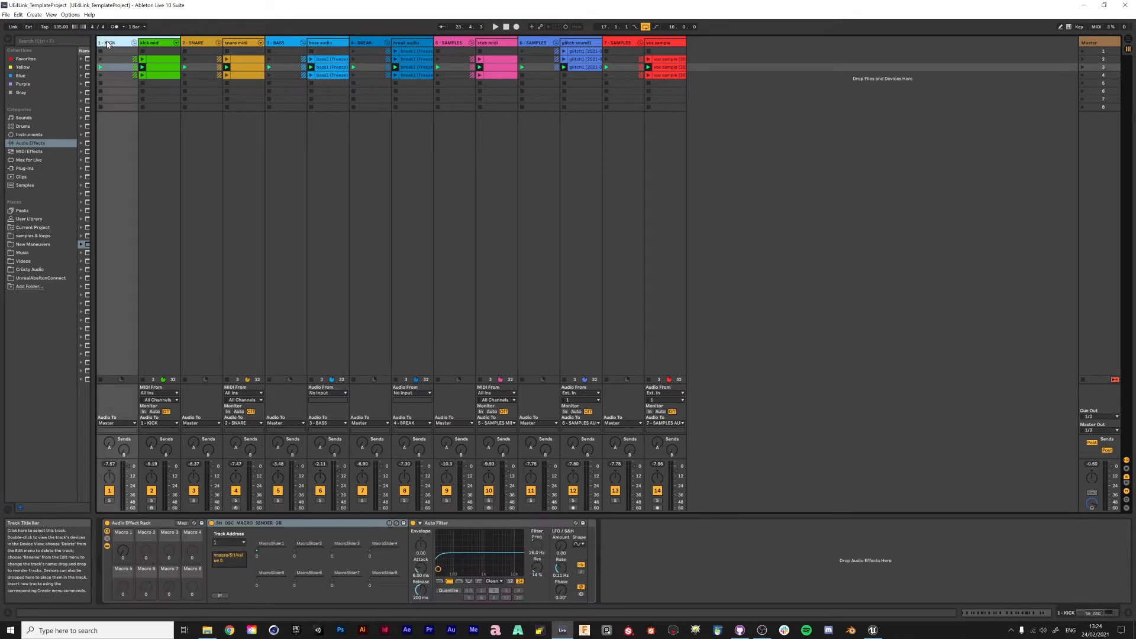
{"action": "left_click", "coordinate": [153, 44]}
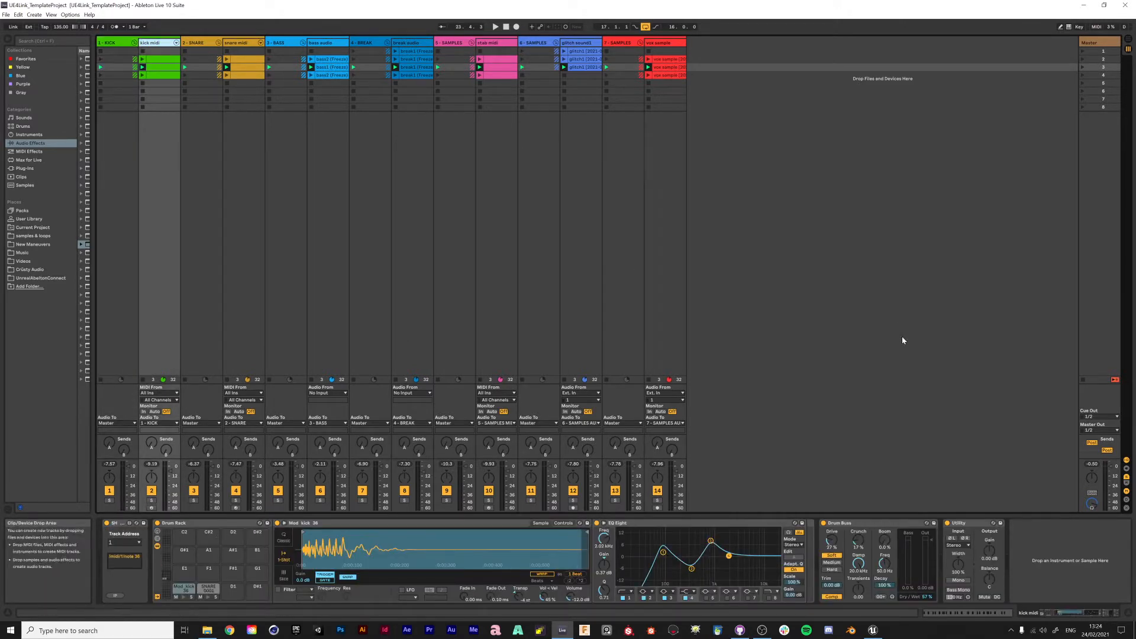
- Inspect the clip contents of the kick midi, snare midi, bass audio, break audio and stab midi tracks
{"action": "key", "text": "shift+Tab"}
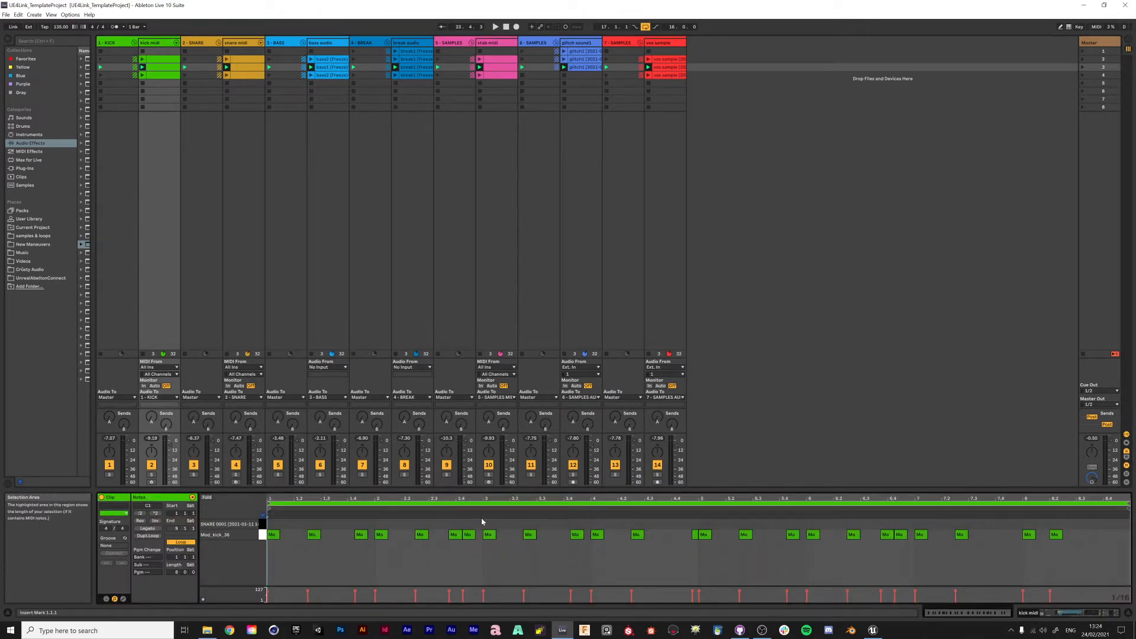
{"action": "left_click", "coordinate": [233, 51]}
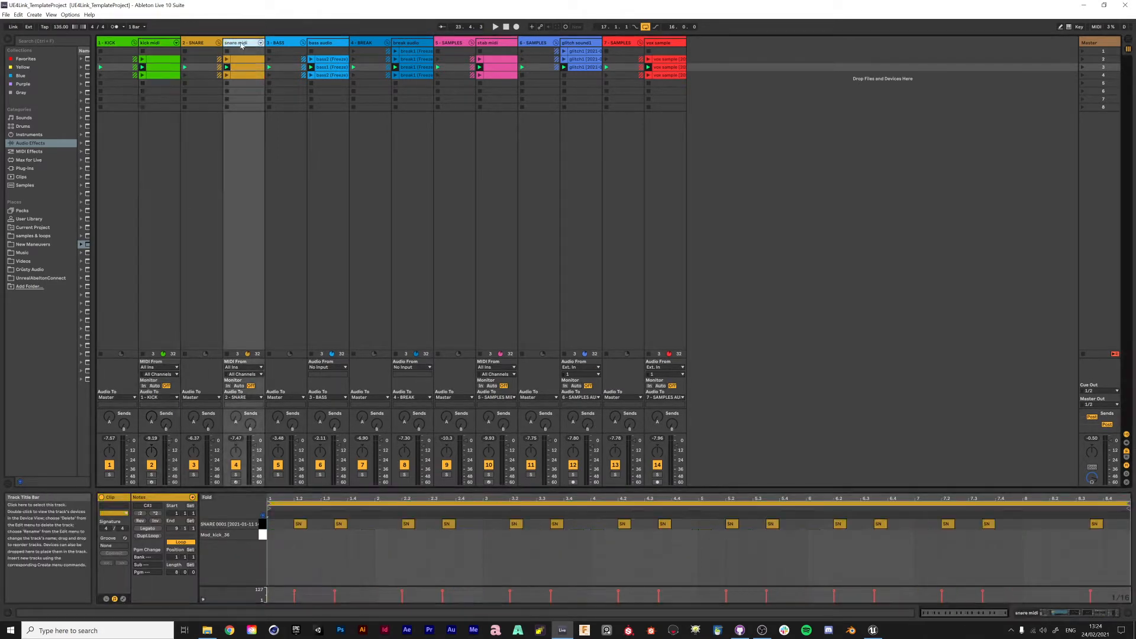
{"action": "left_click", "coordinate": [307, 67]}
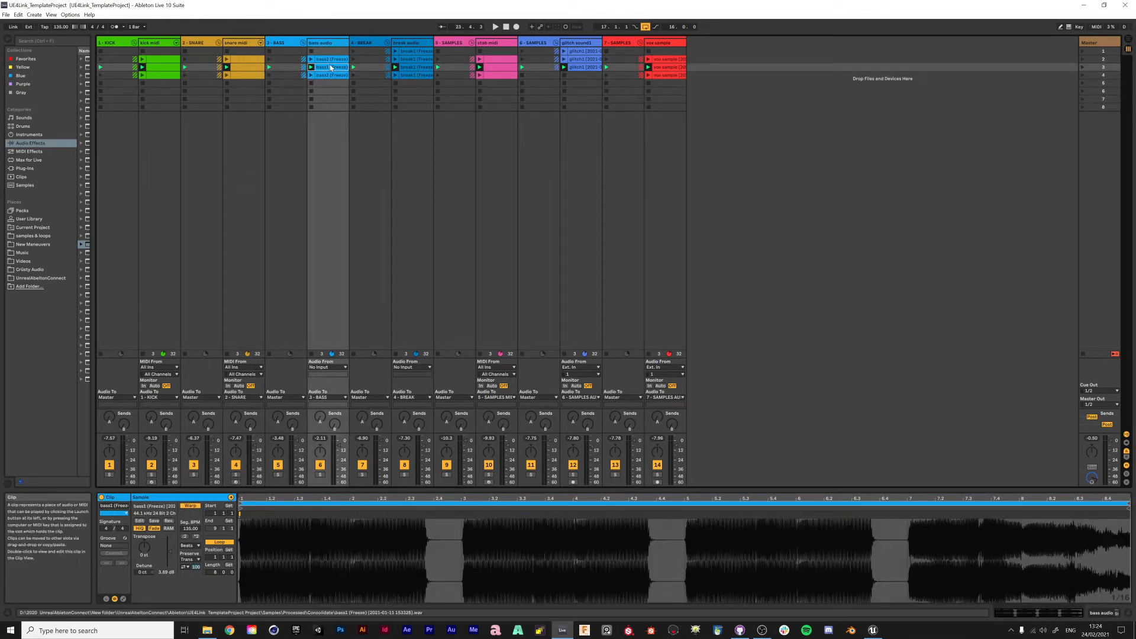
{"action": "left_click", "coordinate": [403, 67]}
{"action": "left_click", "coordinate": [366, 47]}
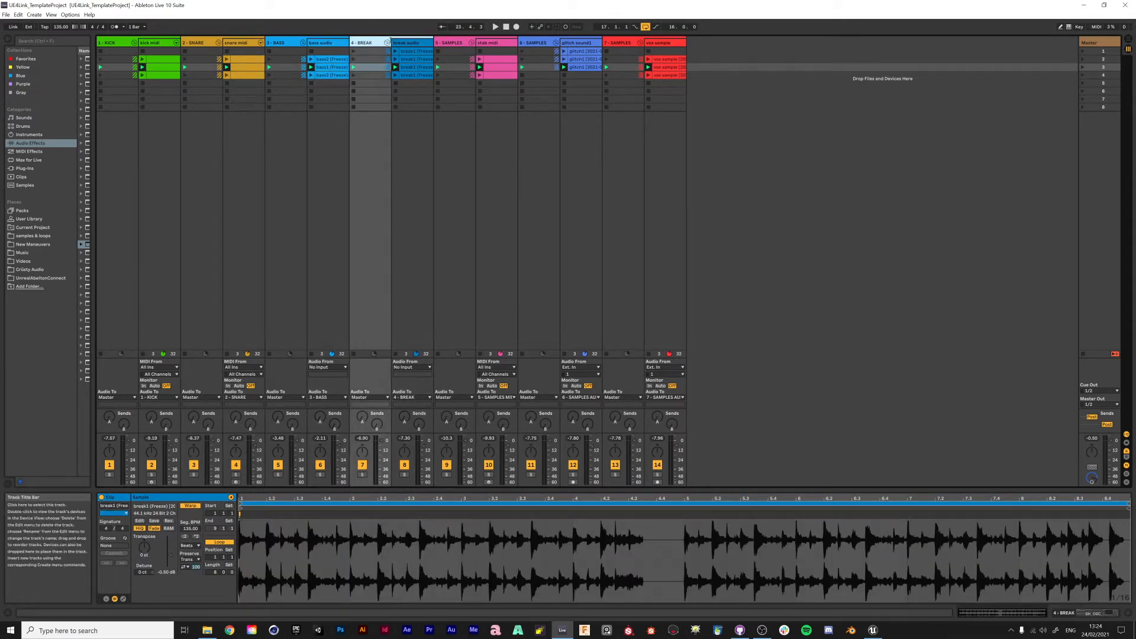
{"action": "left_click", "coordinate": [414, 67]}
{"action": "left_click", "coordinate": [481, 62]}
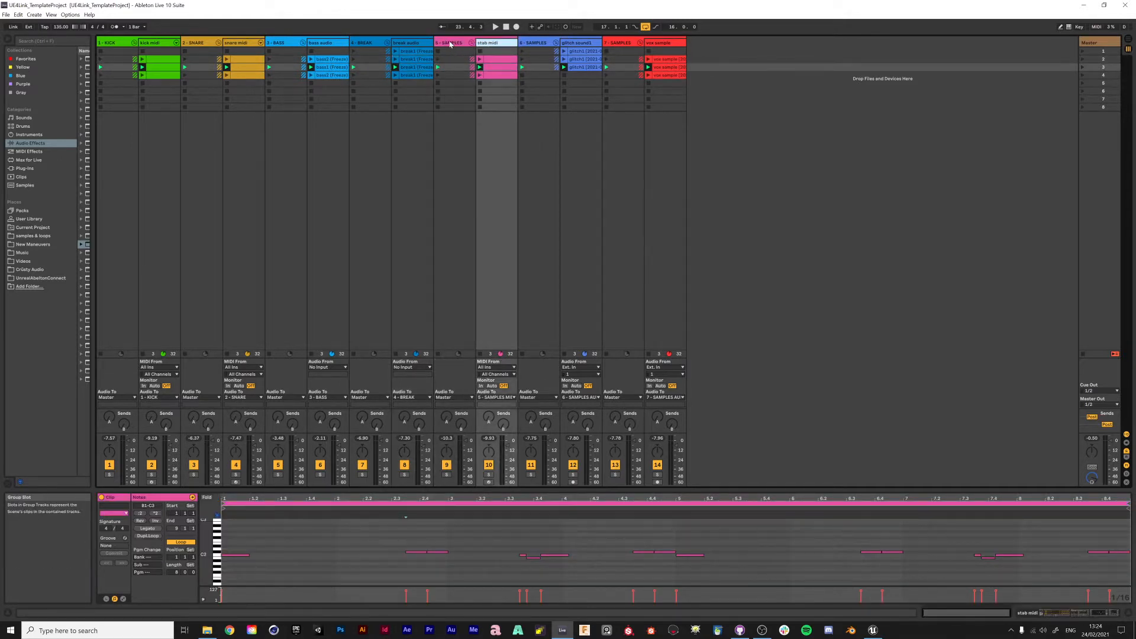
{"action": "left_click", "coordinate": [499, 60]}
{"action": "left_click", "coordinate": [502, 72]}
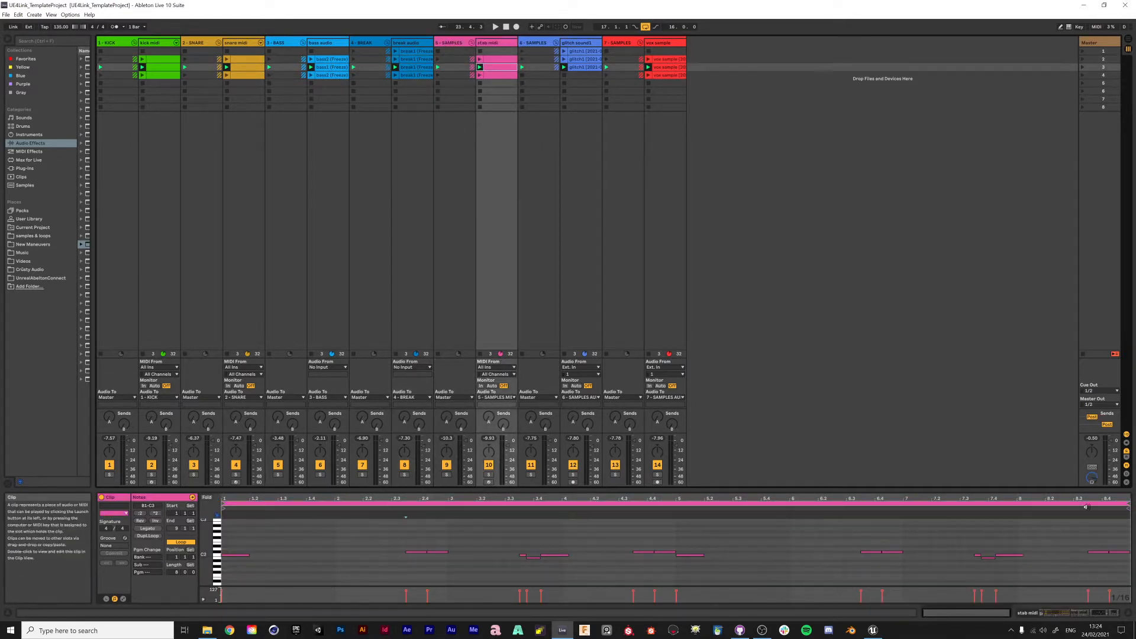
- Return to the device chain display and examine the devices on the stab midi, glitch sound1 and vox sample tracks
{"action": "key", "text": "shift+Tab"}
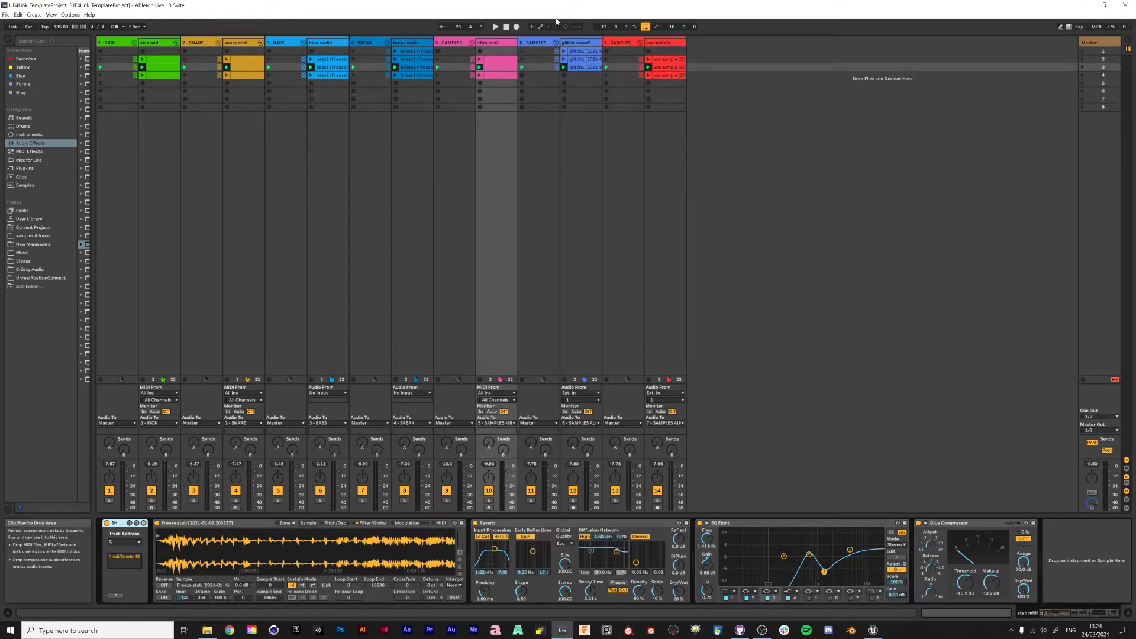
{"action": "left_click", "coordinate": [533, 86]}
{"action": "left_click", "coordinate": [592, 45]}
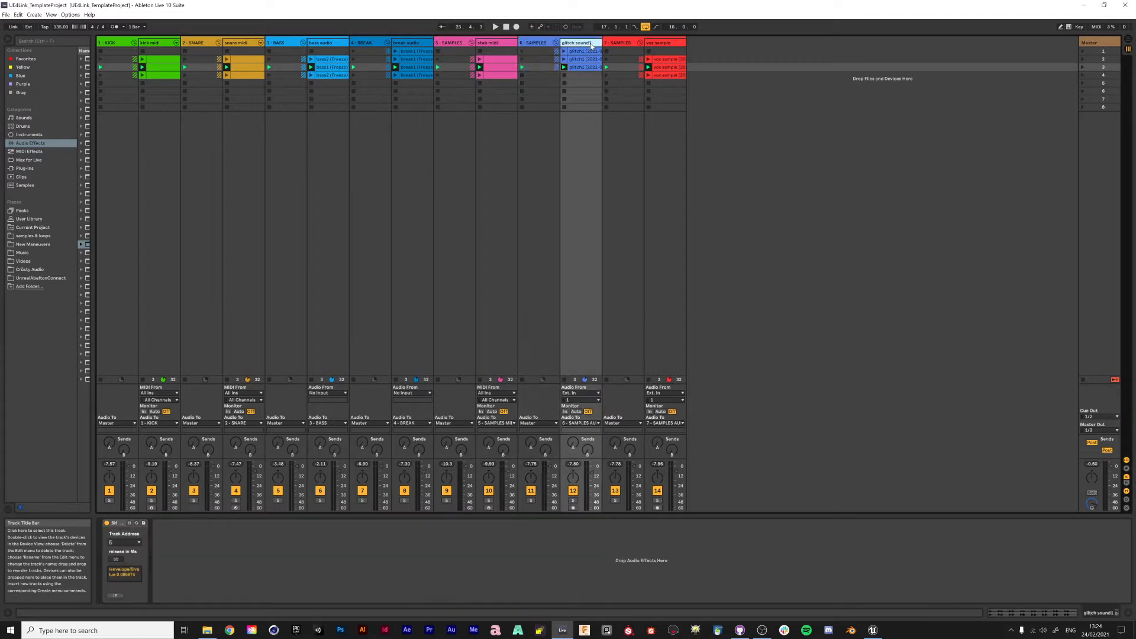
{"action": "left_click", "coordinate": [666, 45]}
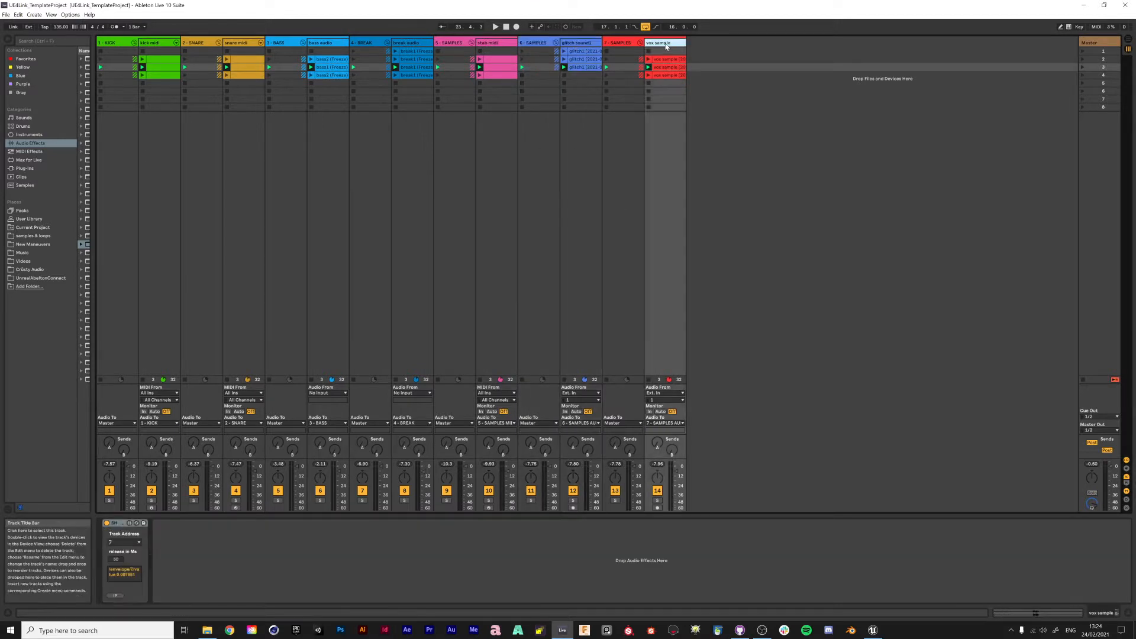
{"action": "left_click", "coordinate": [590, 45]}
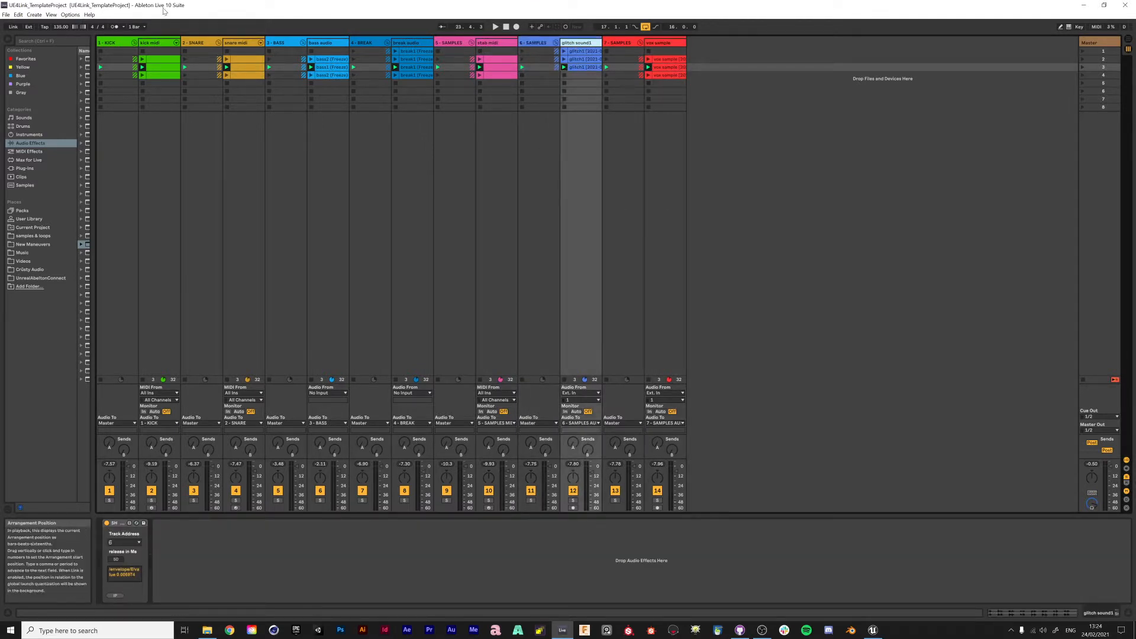
- Select the 1 - KICK group and widen the browser's content pane to reveal the audio effect names
{"action": "left_click", "coordinate": [115, 67]}
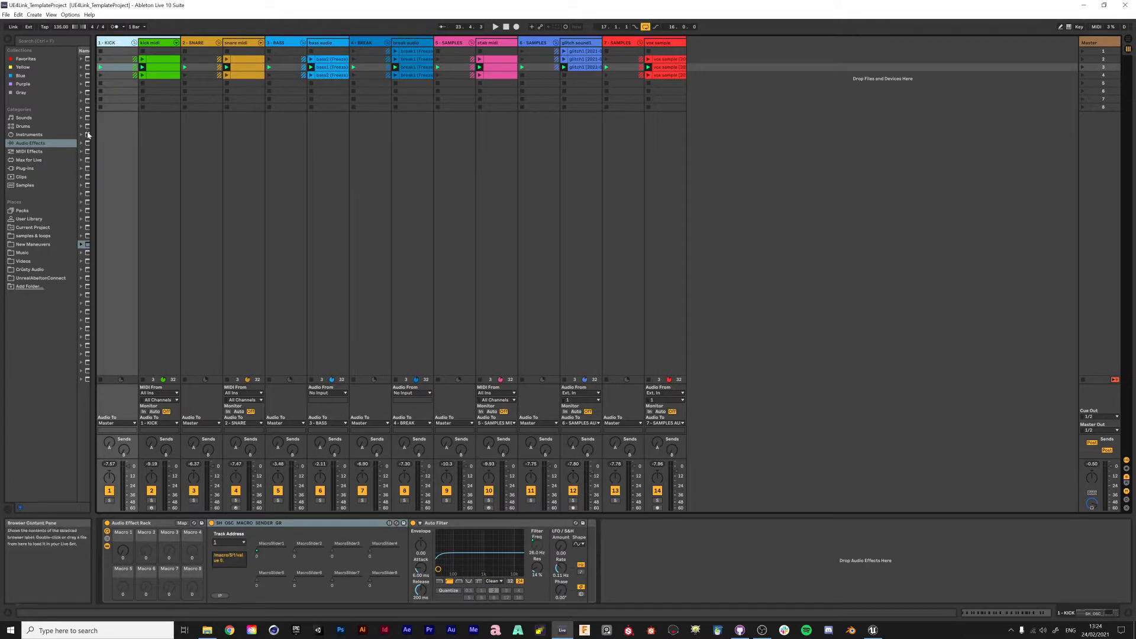
{"action": "left_click_drag", "start_coordinate": [95, 124], "coordinate": [145, 120]}
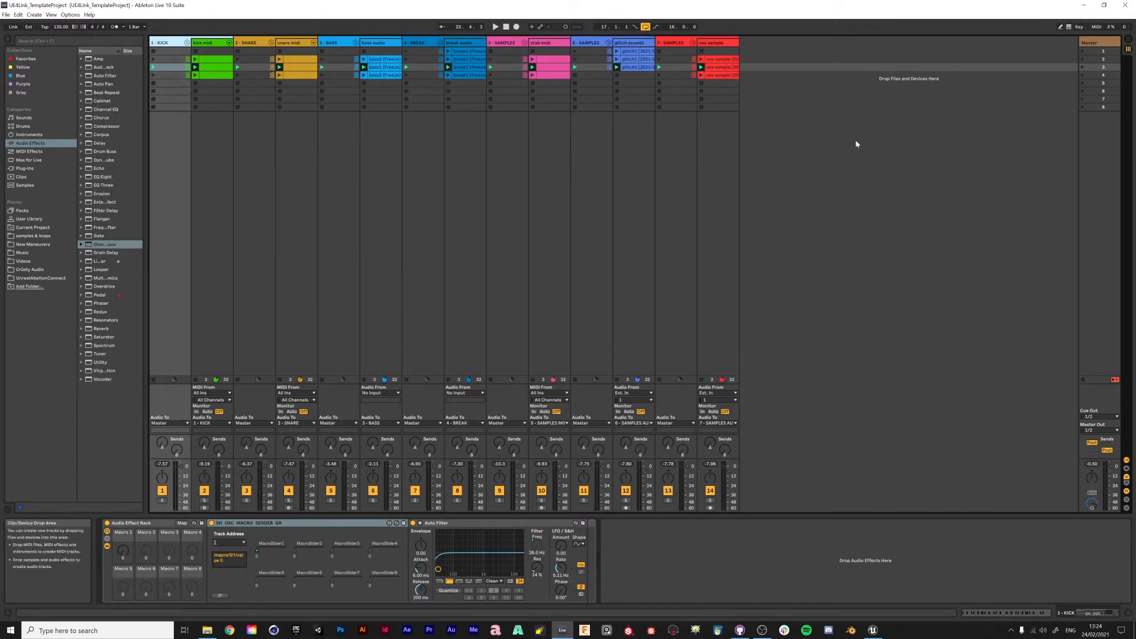
- Switch to File Explorer, view the Max devices in M4L's Audio Effects and MIDI Effects folders, and return to Ableton Live
{"action": "left_click", "coordinate": [207, 631]}
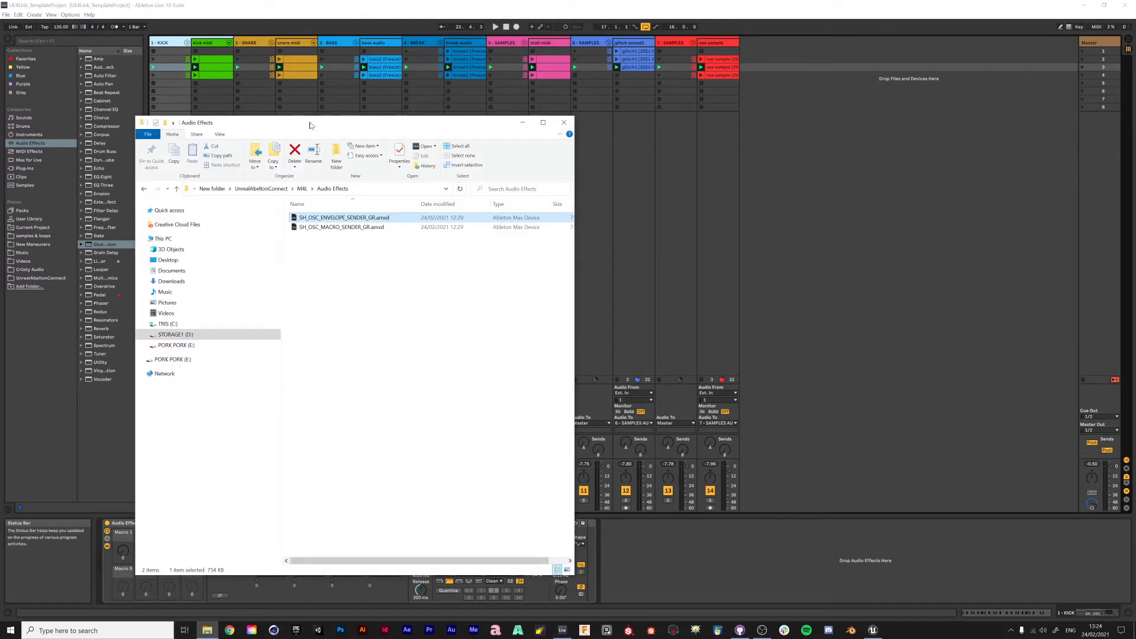
{"action": "left_click_drag", "start_coordinate": [313, 123], "coordinate": [680, 85]}
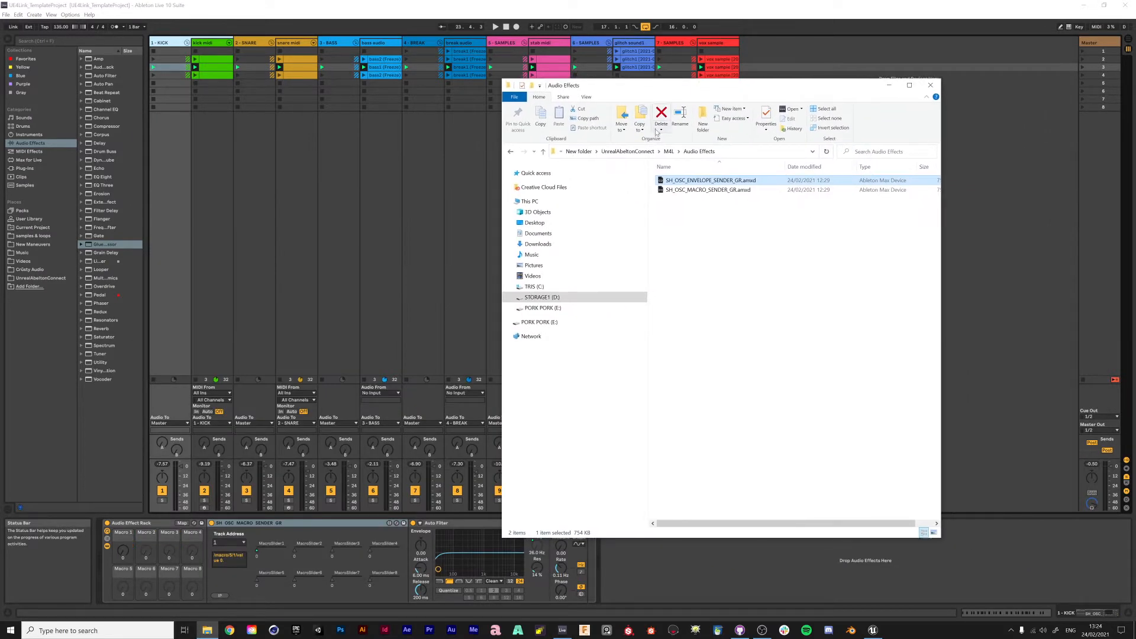
{"action": "left_click", "coordinate": [707, 190]}
{"action": "left_click", "coordinate": [669, 152]}
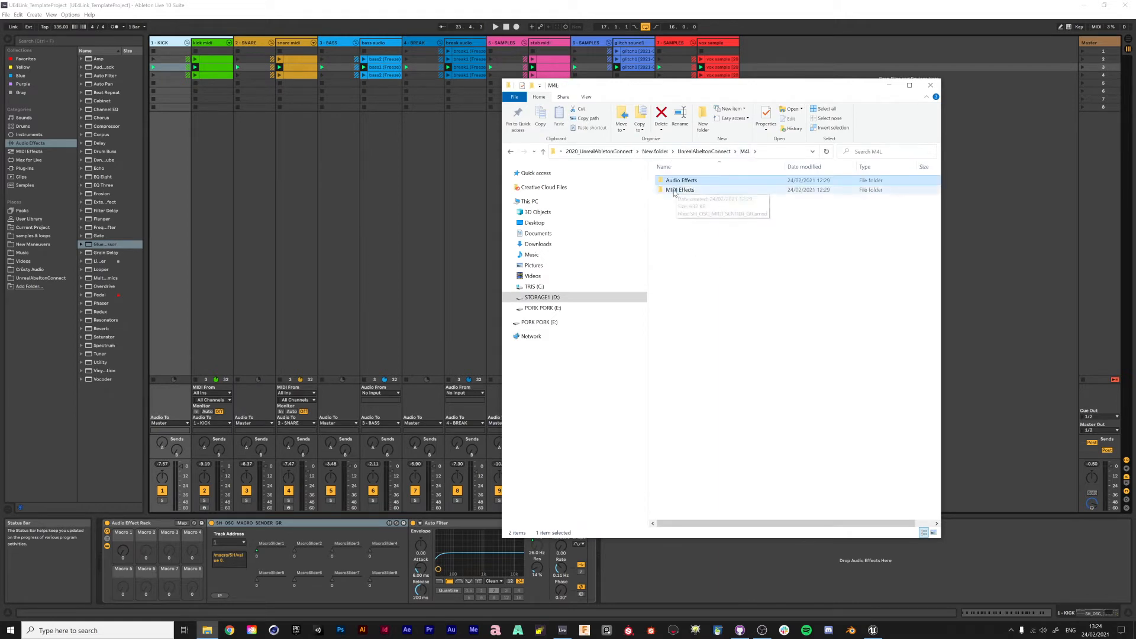
{"action": "double_click", "coordinate": [674, 191]}
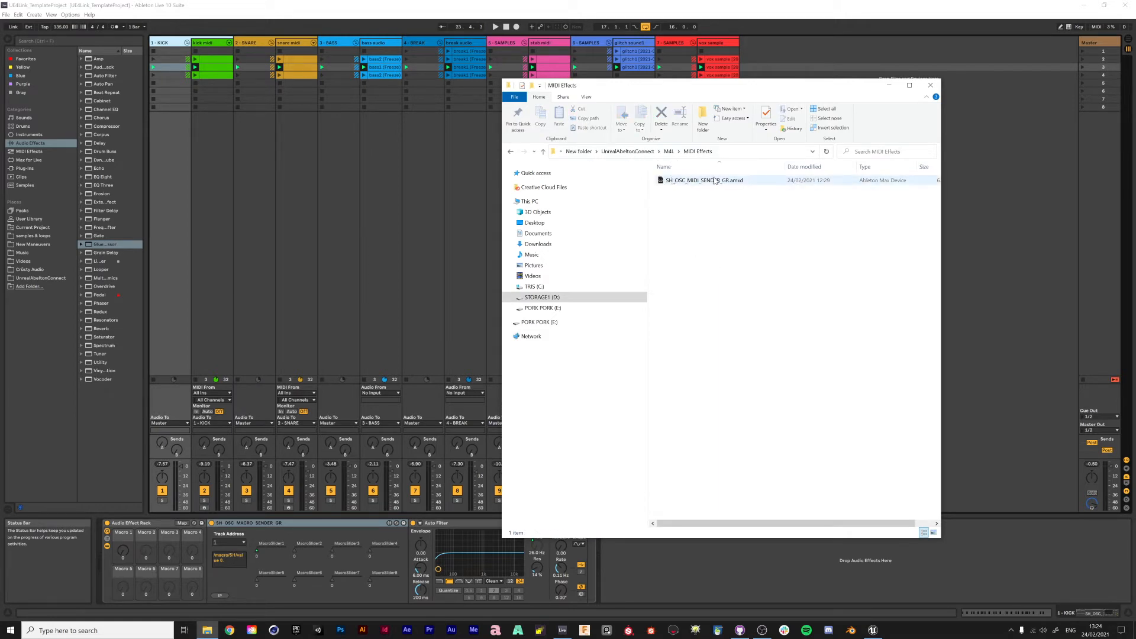
{"action": "left_click", "coordinate": [452, 2]}
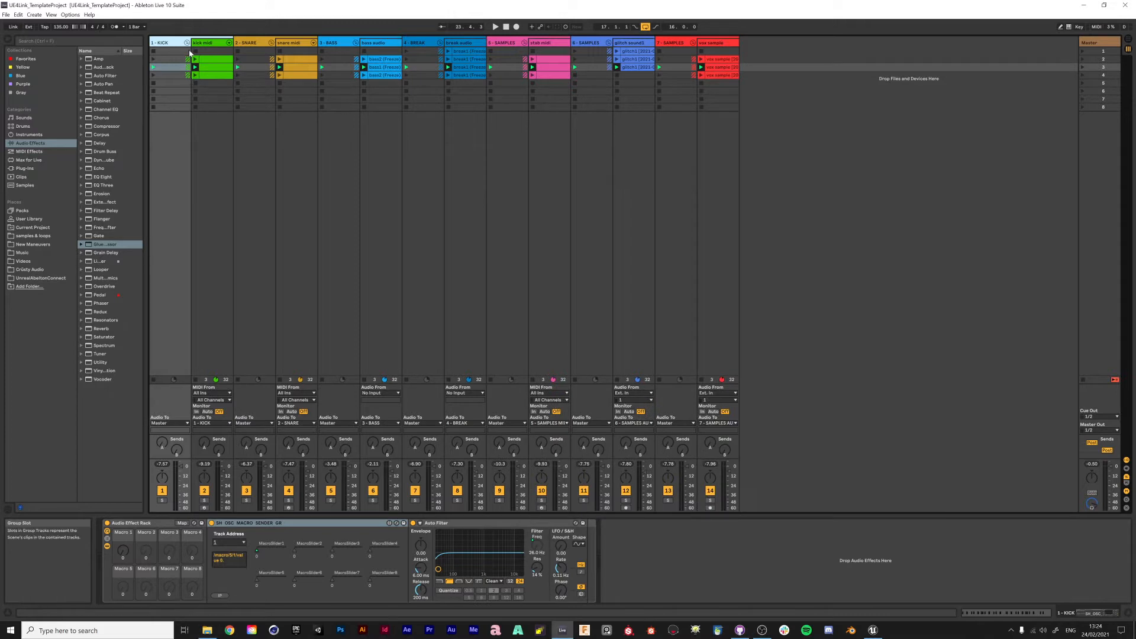
- Review the OSC sender devices on the kick, snare, bass, stab and glitch tracks, including the bass device's Track Address choices
{"action": "left_click", "coordinate": [211, 43]}
{"action": "left_click", "coordinate": [307, 46]}
{"action": "left_click", "coordinate": [384, 42]}
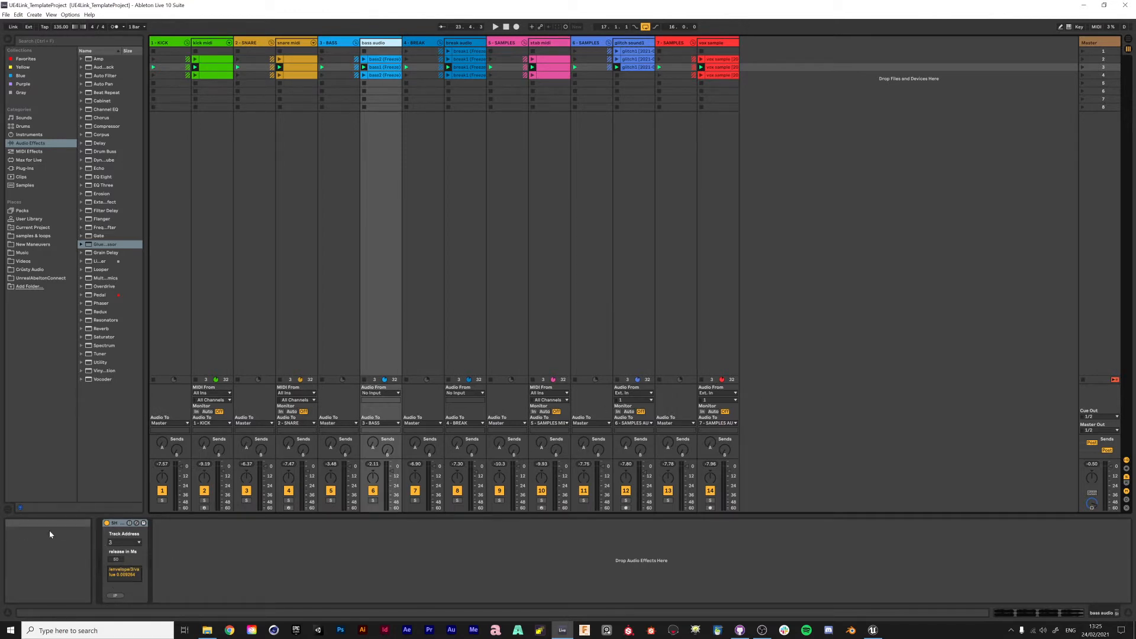
{"action": "left_click", "coordinate": [136, 543]}
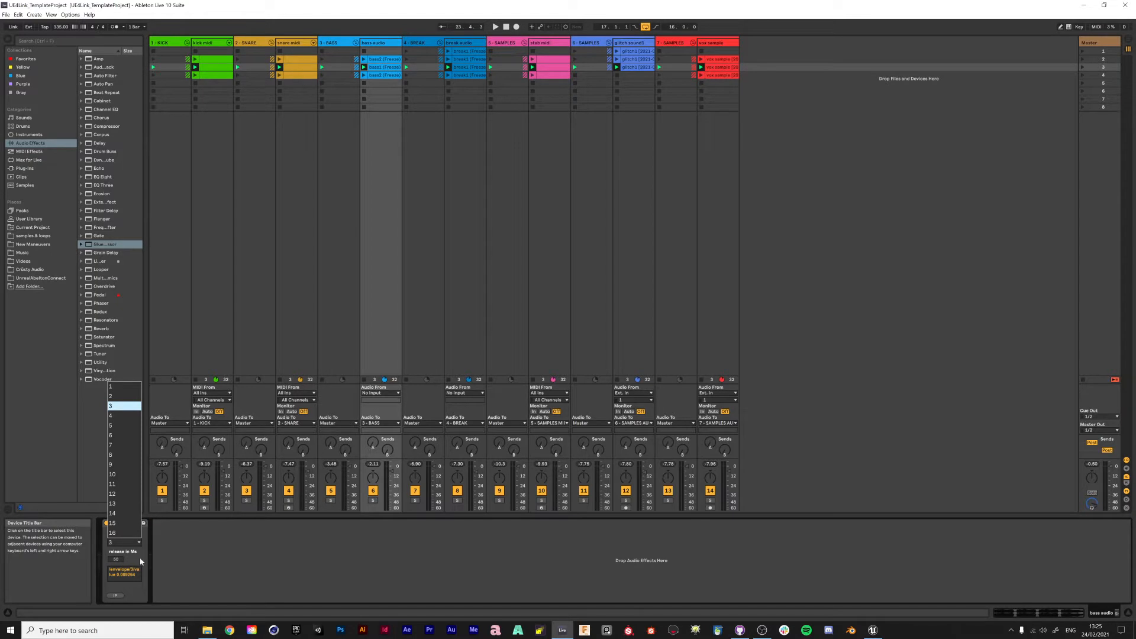
{"action": "left_click", "coordinate": [141, 556]}
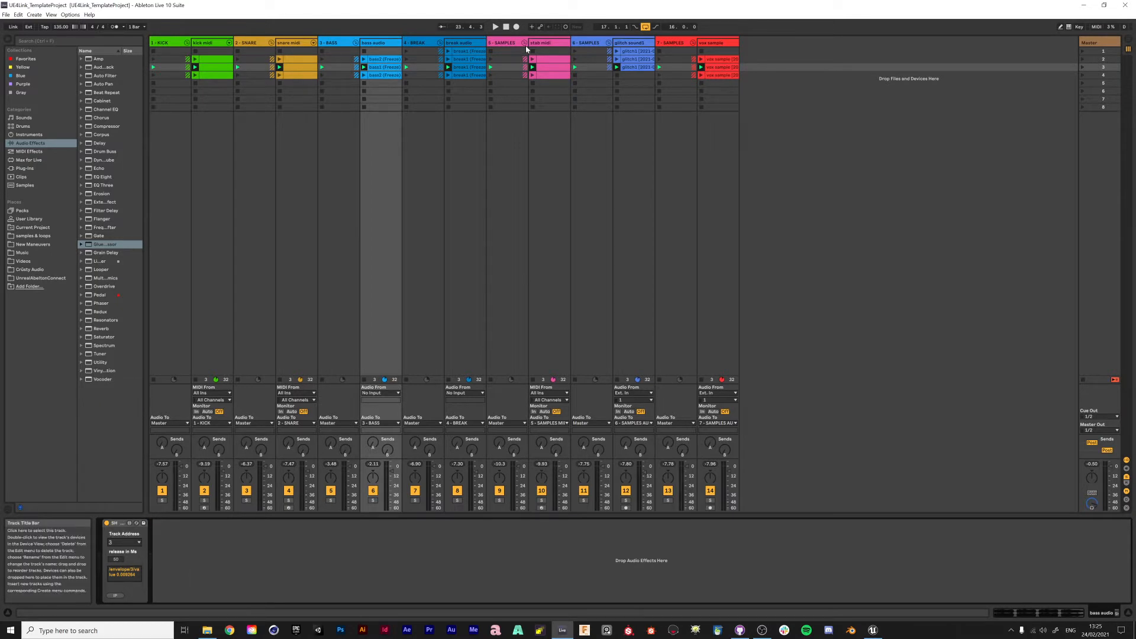
{"action": "left_click", "coordinate": [548, 42]}
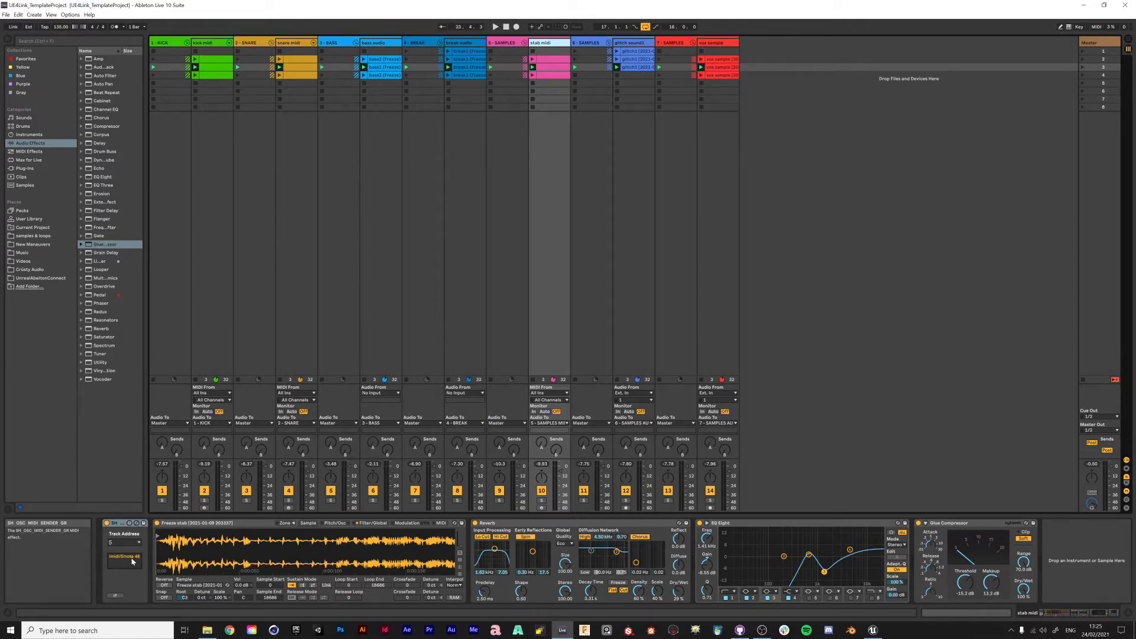
{"action": "left_click", "coordinate": [637, 45]}
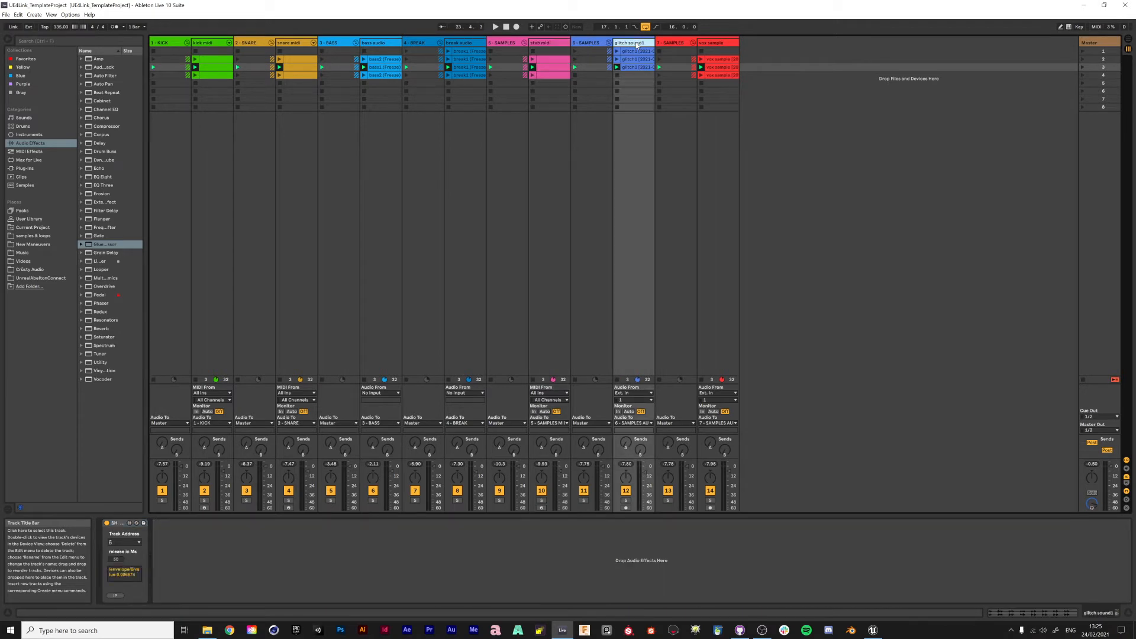
- Inspect the OSC Macro Sender on the 7 - SAMPLES group and try out Macro 1 of its Audio Effect Rack
{"action": "left_click", "coordinate": [672, 44]}
{"action": "left_click", "coordinate": [266, 522]}
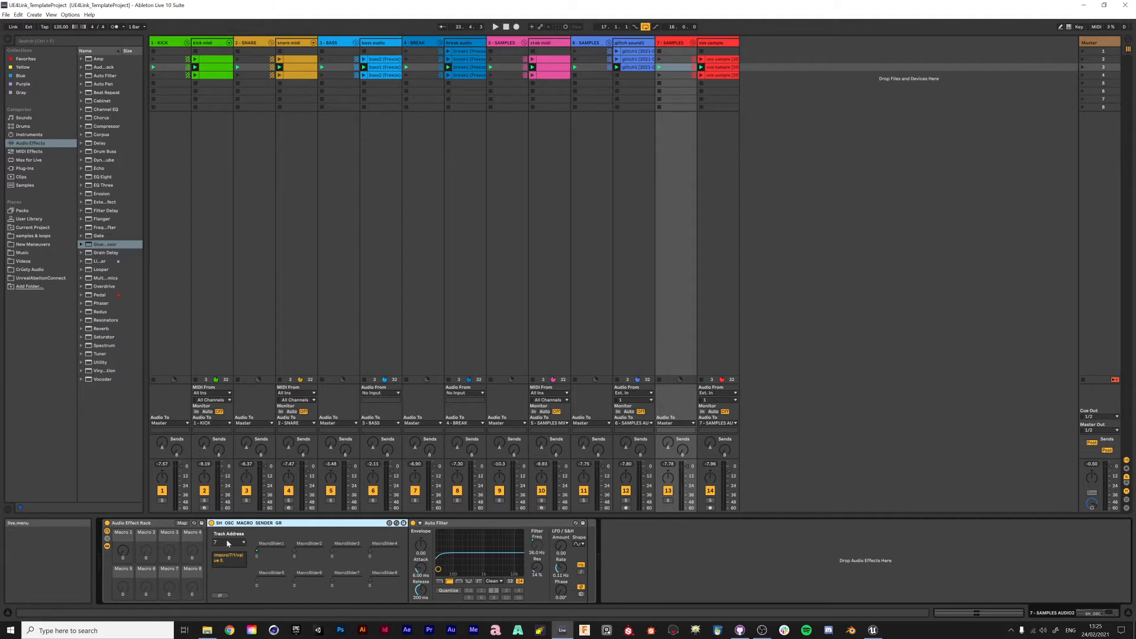
{"action": "left_click", "coordinate": [156, 548]}
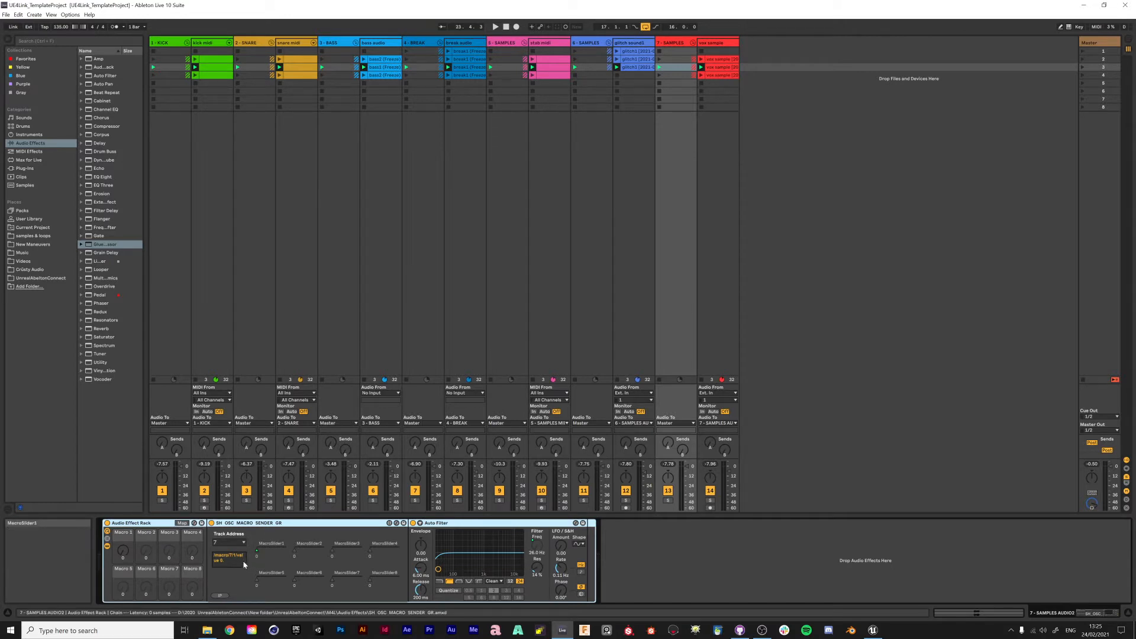
{"action": "mouse_move", "coordinate": [123, 550]}
{"action": "left_mouse_down"}
{"action": "mouse_move", "coordinate": [124, 494]}
{"action": "mouse_move", "coordinate": [125, 551]}
{"action": "left_mouse_up"}
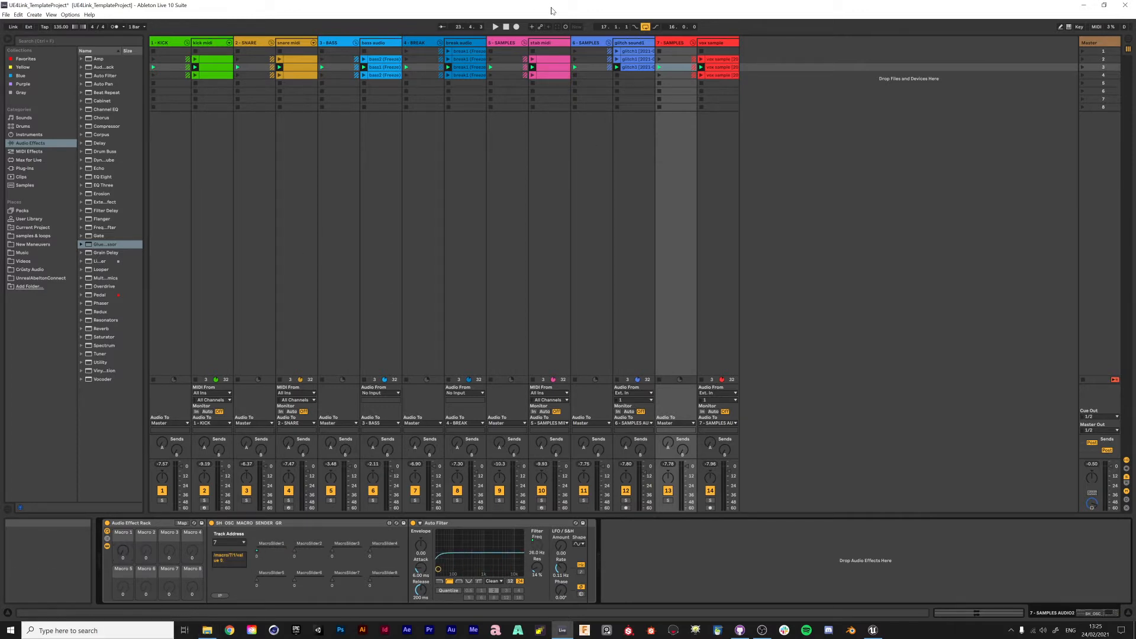
- Check the OSC Macro Sender's track address on the 6 - SAMPLES, 5 - SAMPLES and 4 - BREAK groups
{"action": "left_click", "coordinate": [595, 43]}
{"action": "left_click", "coordinate": [509, 43]}
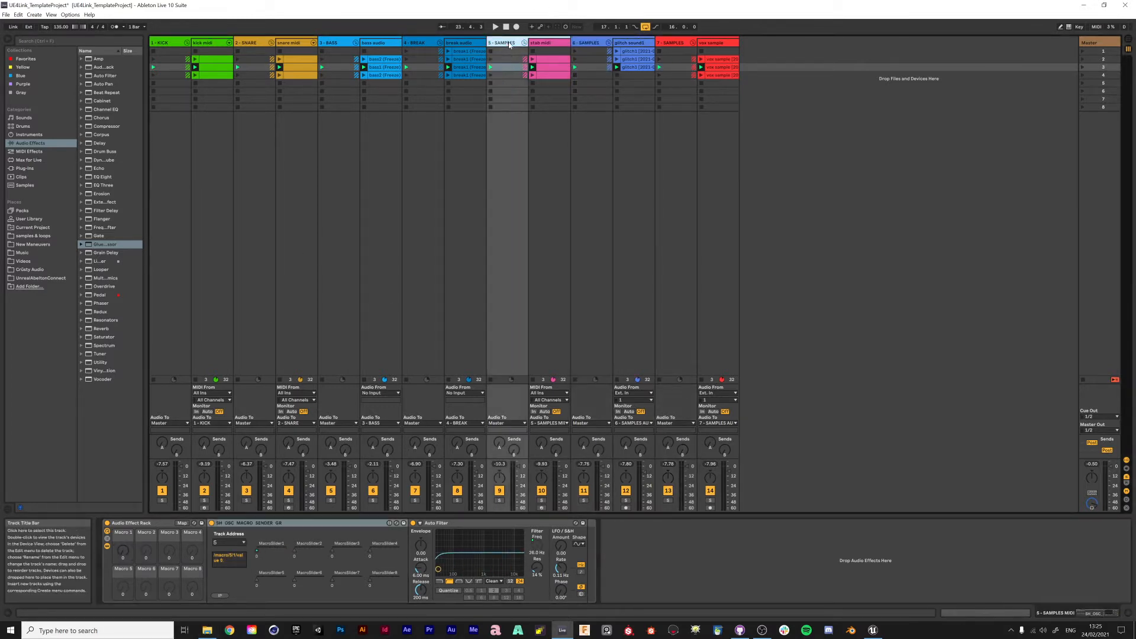
{"action": "left_click", "coordinate": [417, 43]}
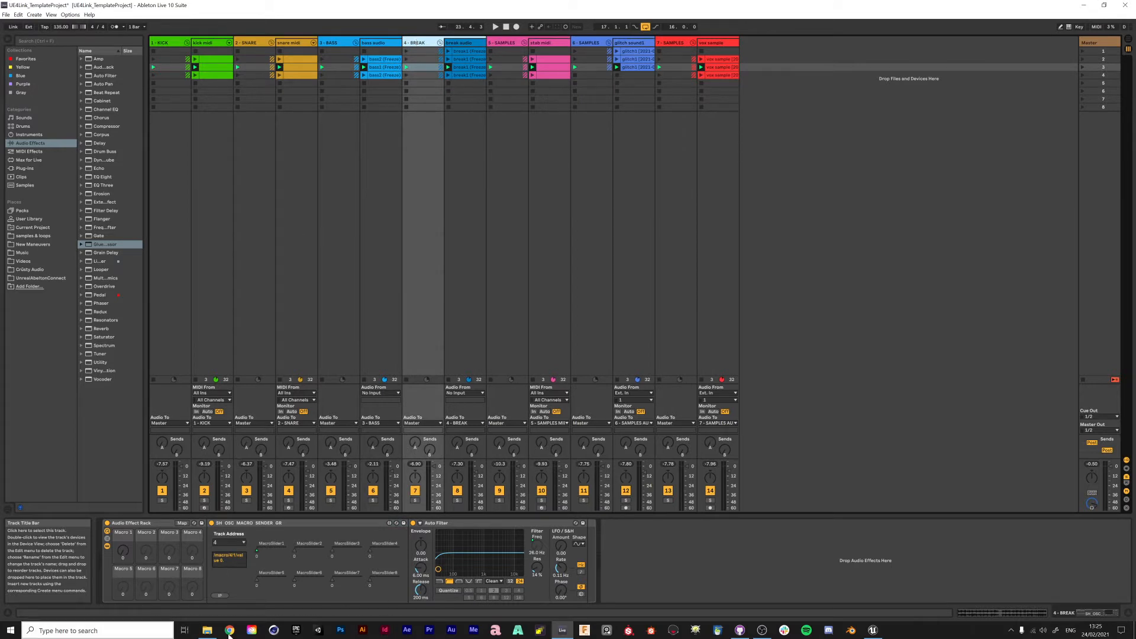
- Inspect the Master track's MASTER LOW PASS FADE rack, OSC Macro Sender, Auto Filter and Utility devices, and try out the rack's Macro 1
{"action": "left_click", "coordinate": [1101, 43]}
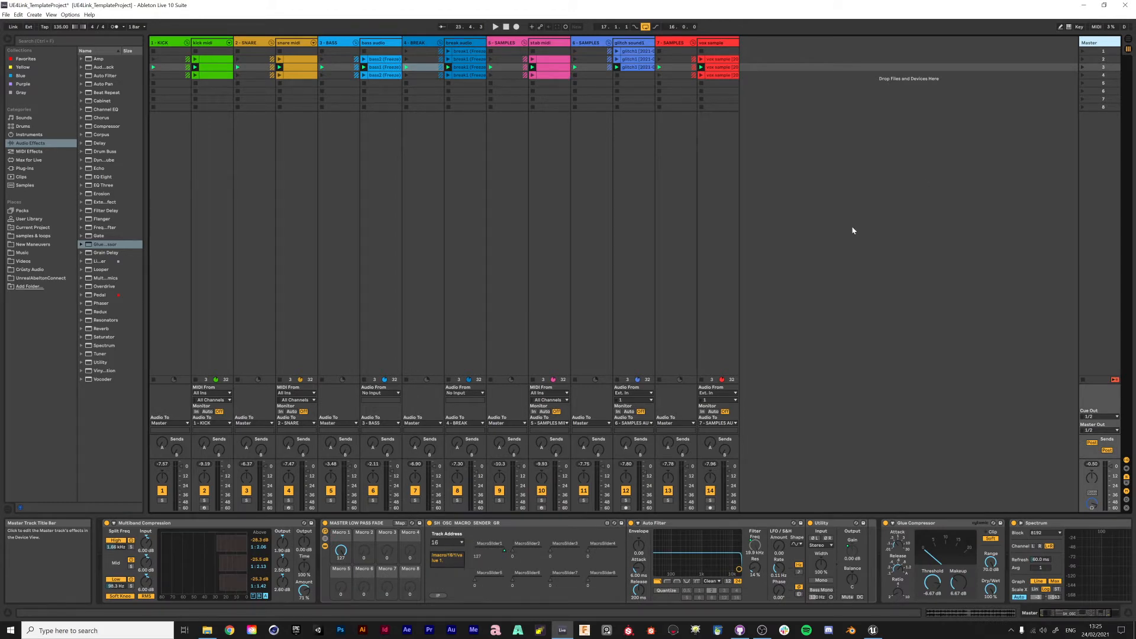
{"action": "left_click", "coordinate": [355, 523]}
{"action": "left_click", "coordinate": [828, 523], "text": "shift"}
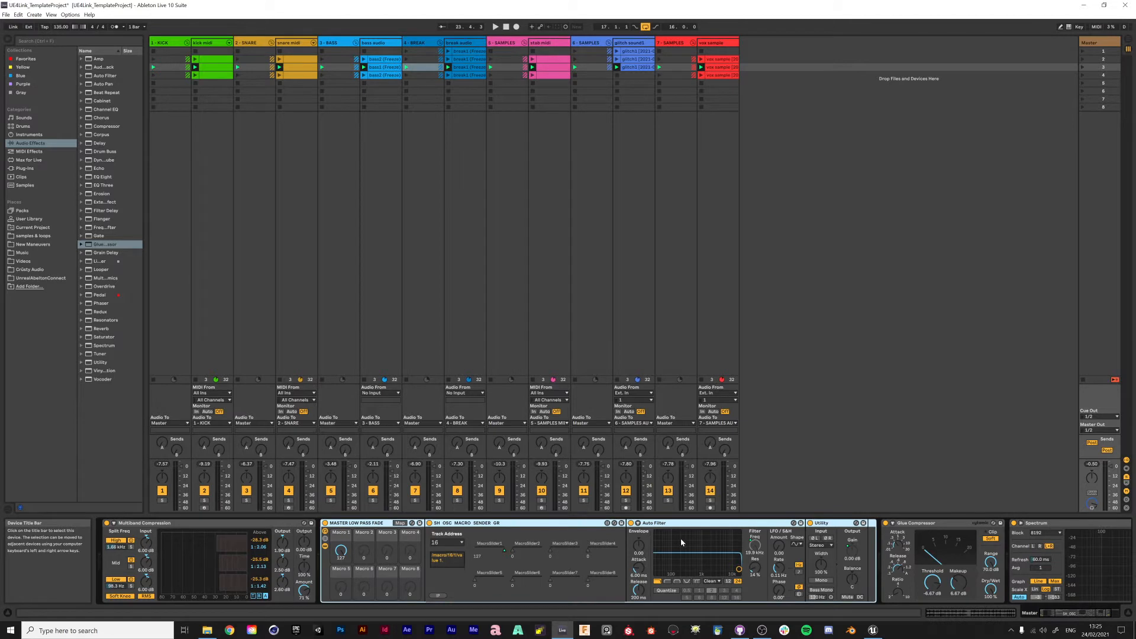
{"action": "left_click", "coordinate": [435, 535]}
{"action": "key", "text": "Right"}
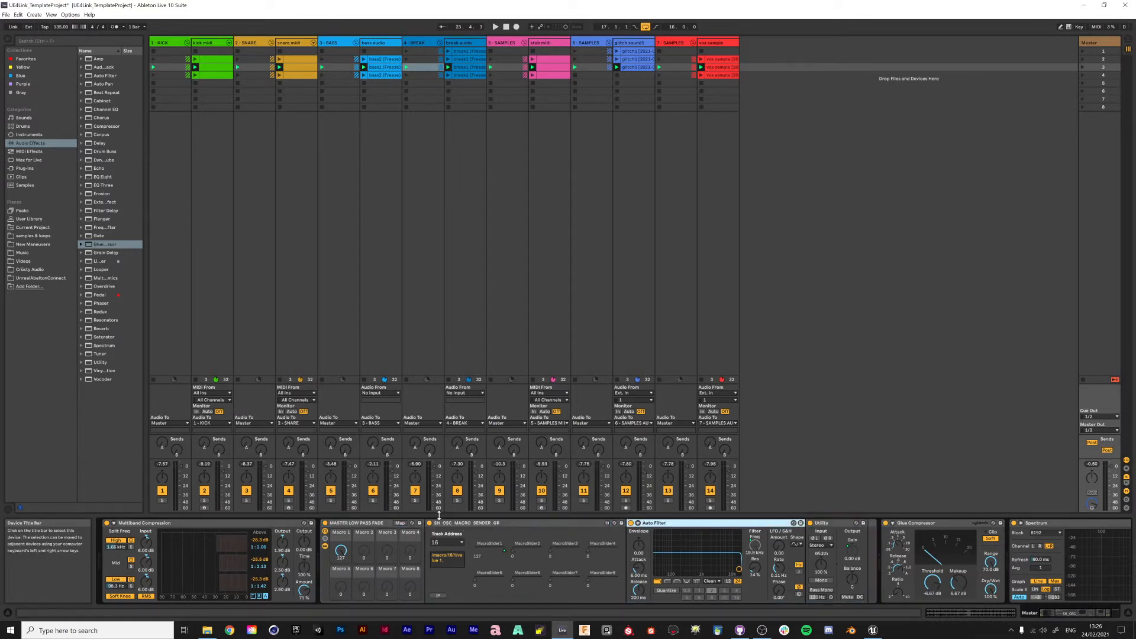
{"action": "left_click", "coordinate": [342, 555]}
{"action": "mouse_move", "coordinate": [342, 555]}
{"action": "left_mouse_down"}
{"action": "mouse_move", "coordinate": [342, 630]}
{"action": "mouse_move", "coordinate": [343, 532]}
{"action": "left_mouse_up"}
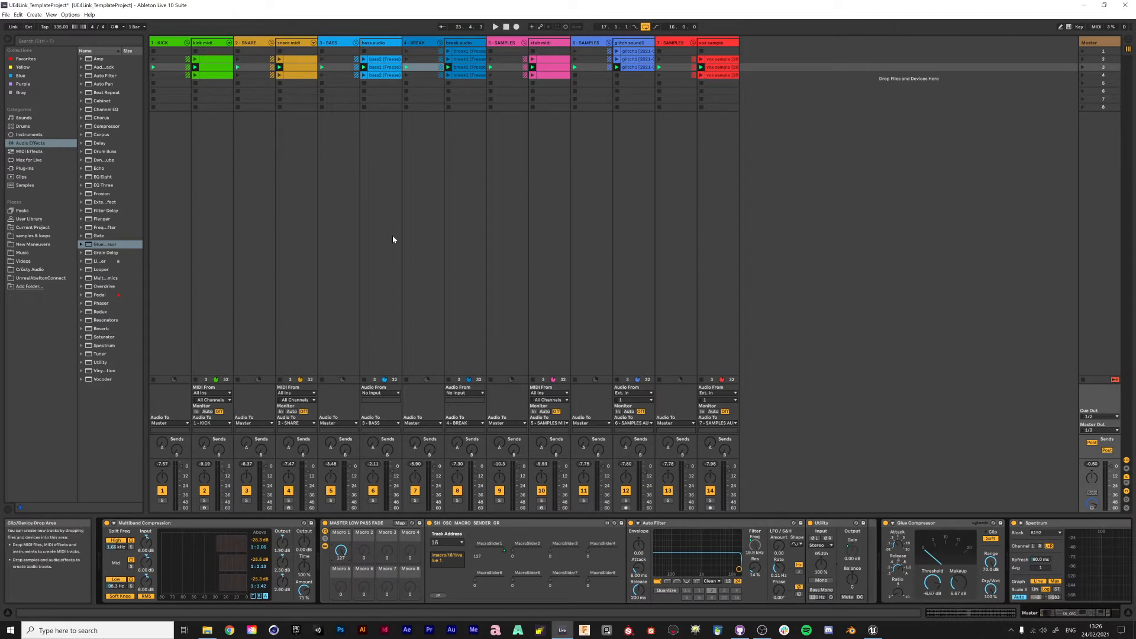
- Review the OSC sender devices on the 1 - KICK group, the kick midi track and the bass audio track
{"action": "left_click", "coordinate": [158, 43]}
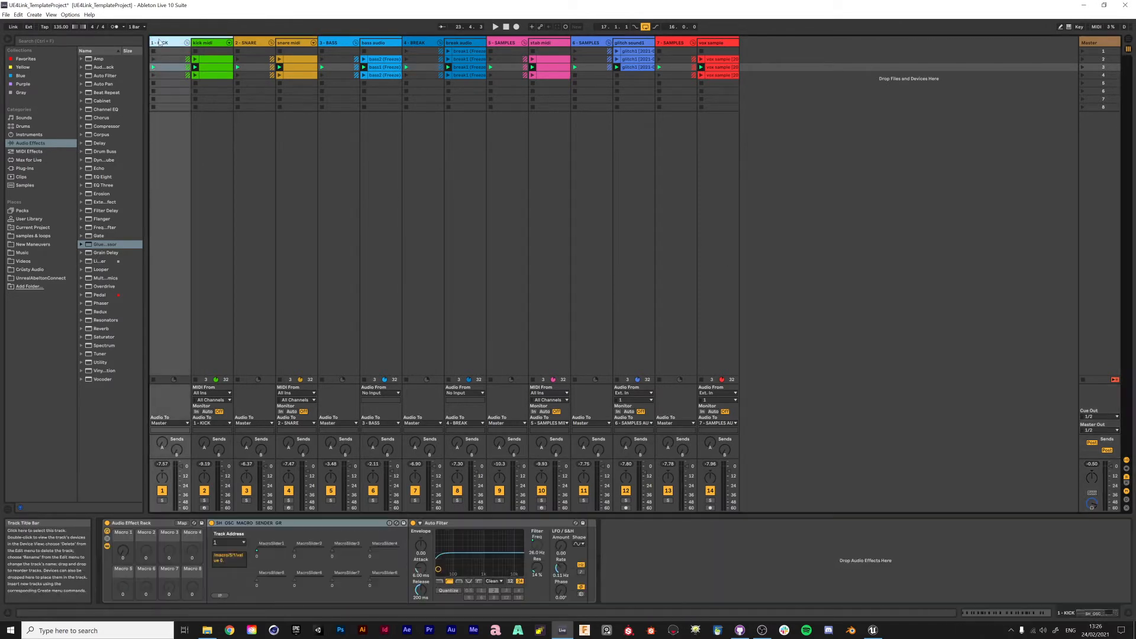
{"action": "left_click", "coordinate": [209, 43]}
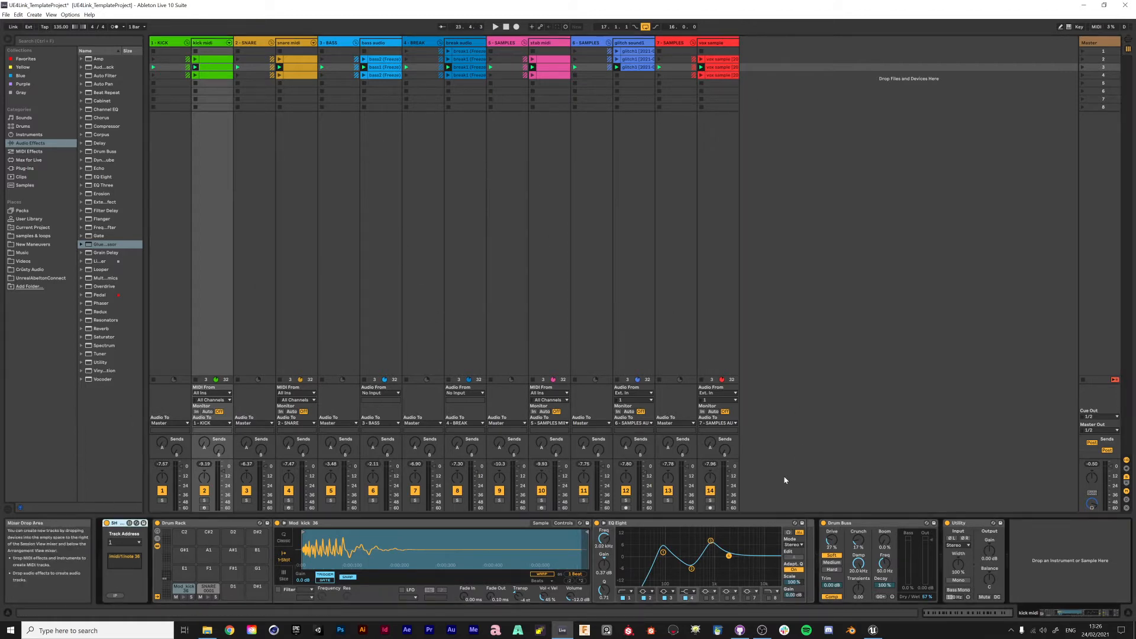
{"action": "left_click", "coordinate": [385, 44]}
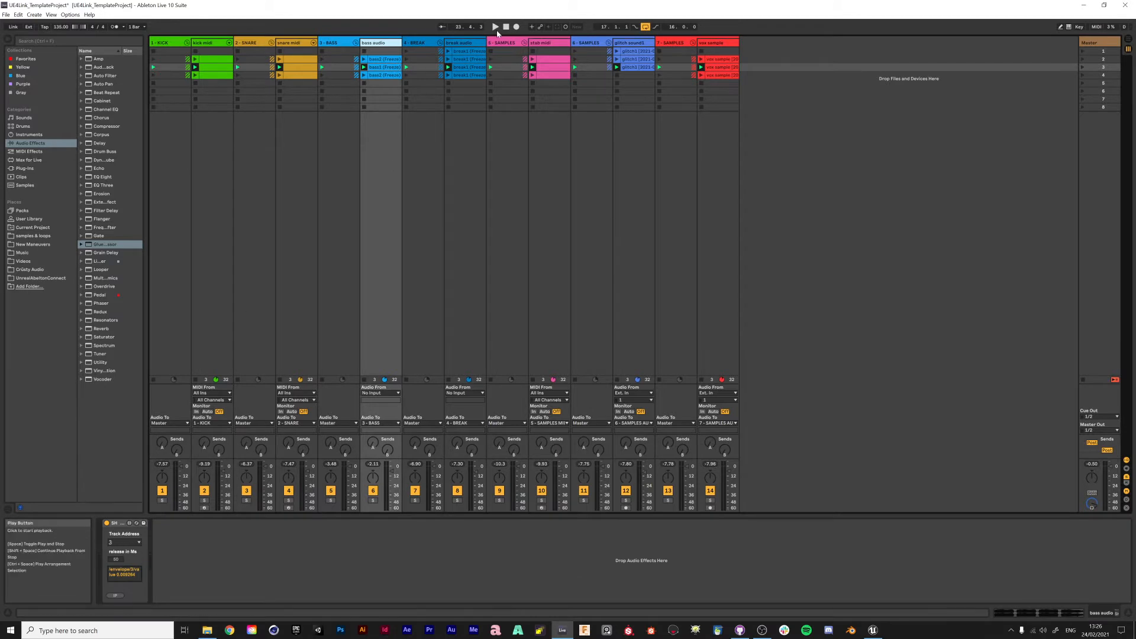
- Look through the bass envelope sender's Track Address choices and view its IP address and port settings
{"action": "left_click", "coordinate": [138, 543]}
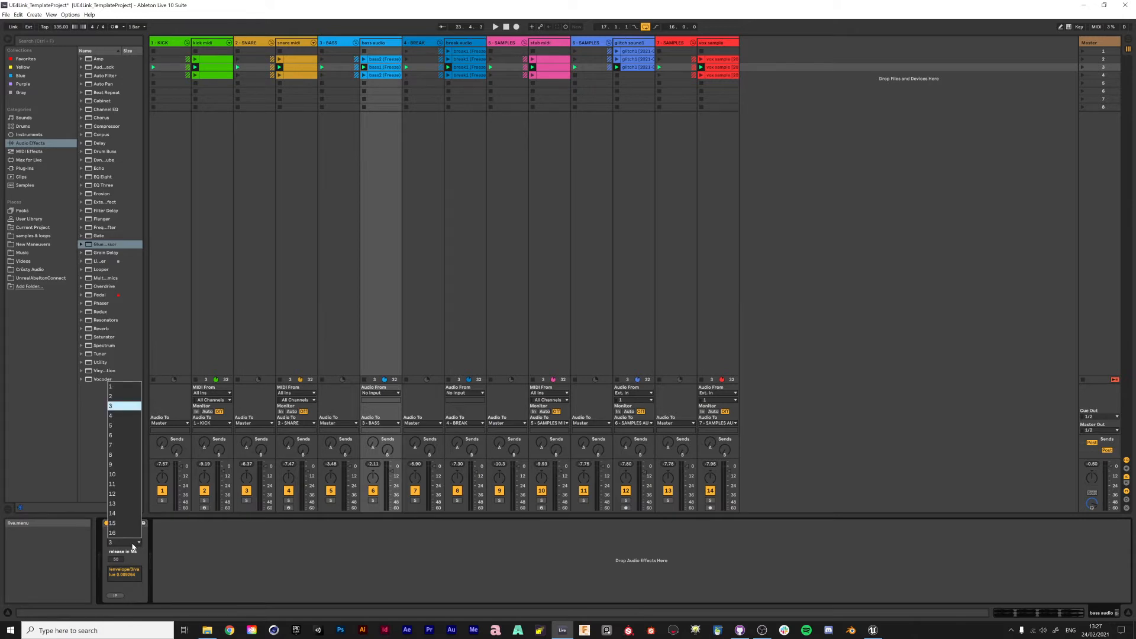
{"action": "left_click", "coordinate": [169, 562]}
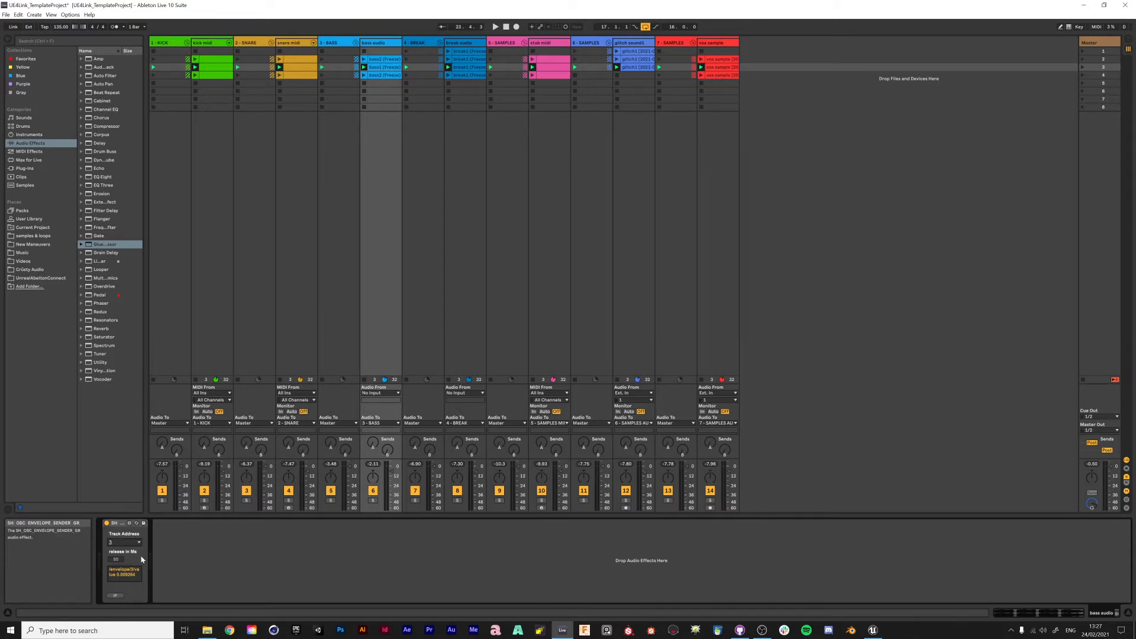
{"action": "left_click", "coordinate": [125, 542]}
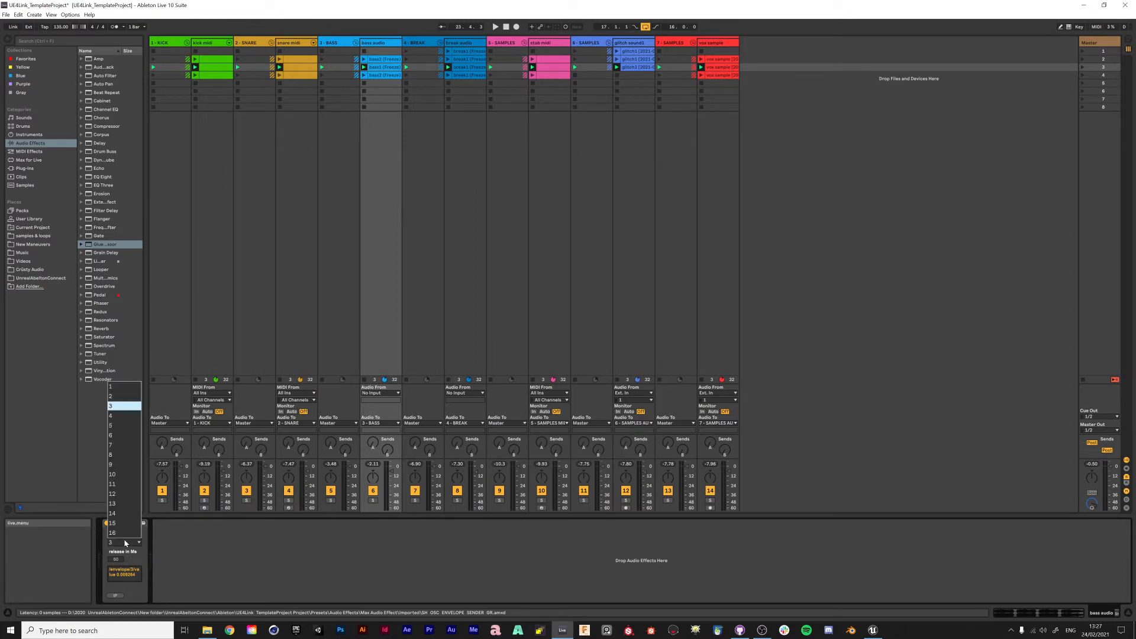
{"action": "left_click", "coordinate": [144, 558]}
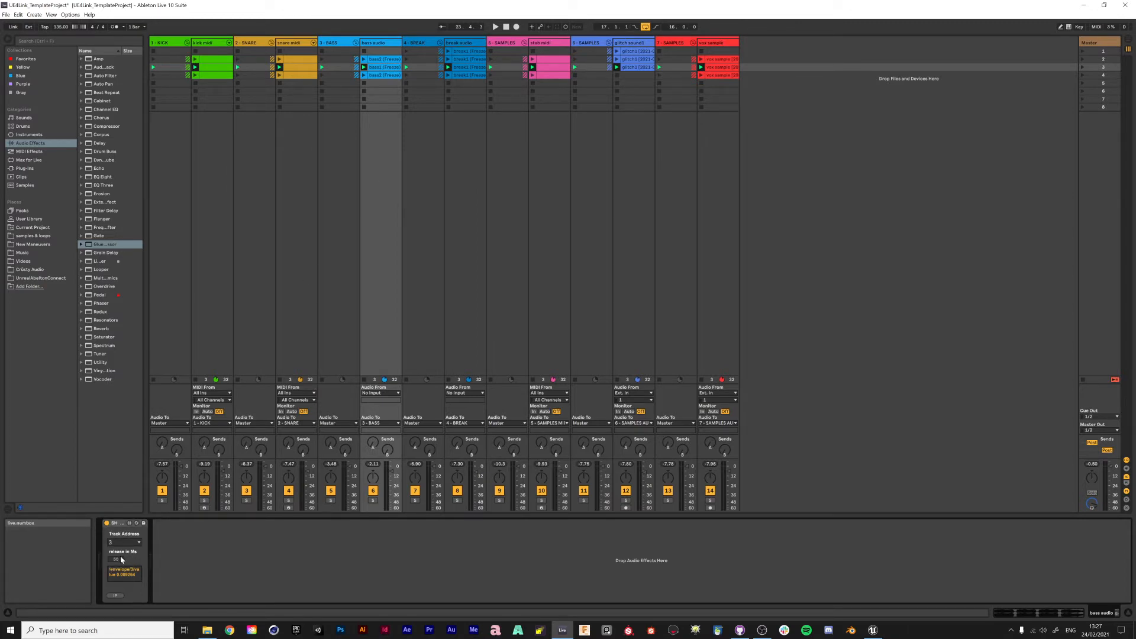
{"action": "left_click", "coordinate": [115, 595]}
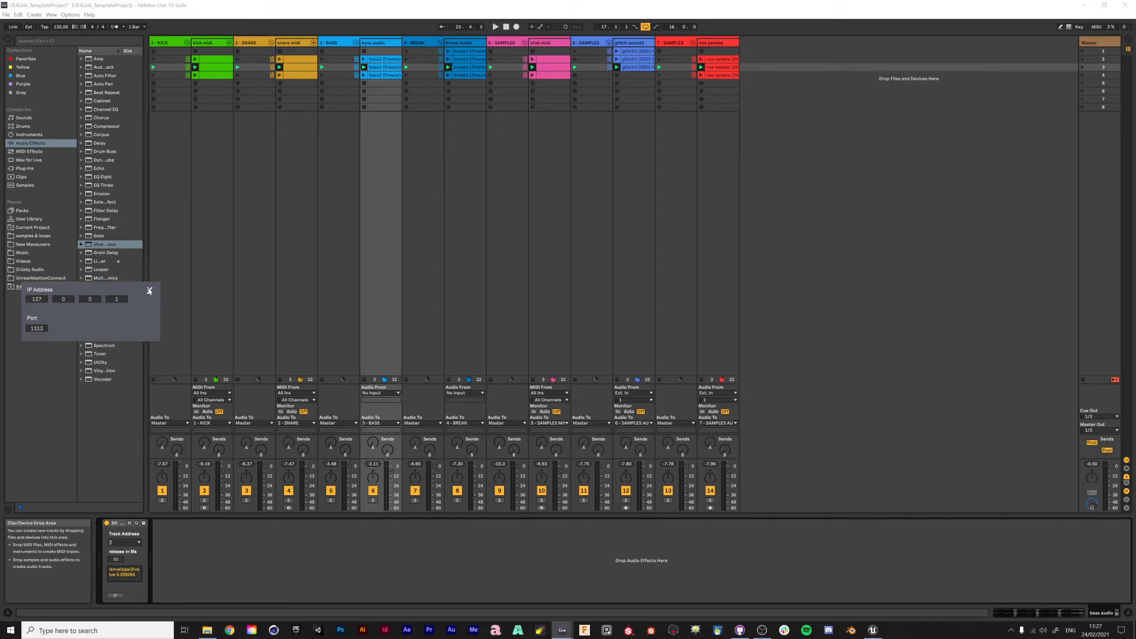
{"action": "left_click", "coordinate": [149, 290]}
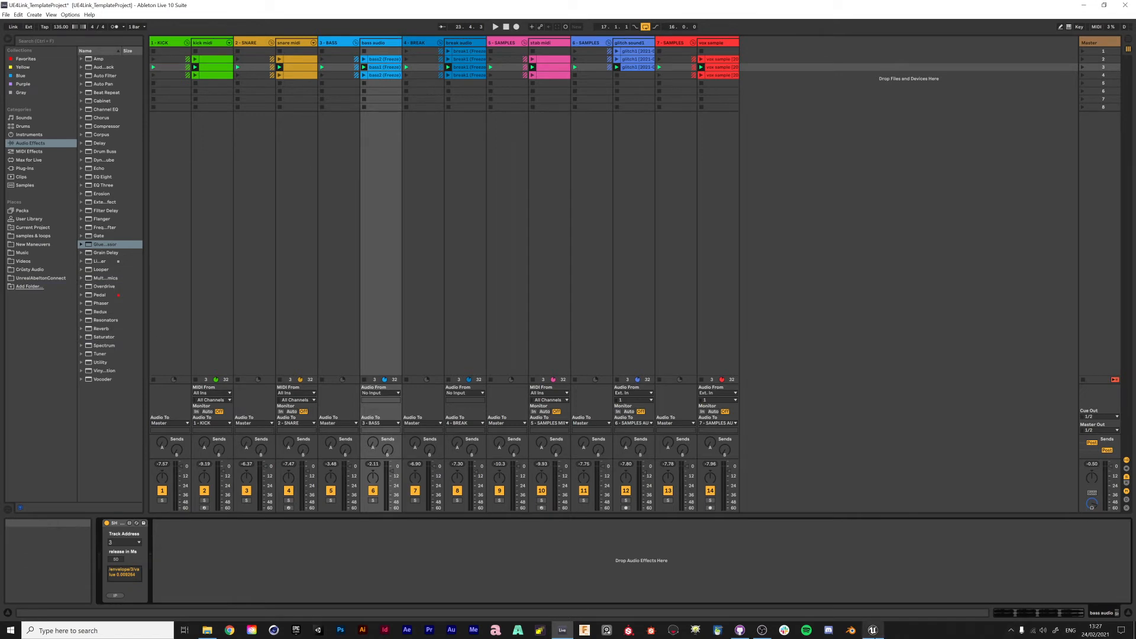
- Switch to Unreal Engine and look around the running scene, with Ableton Live beside it
{"action": "left_click", "coordinate": [873, 630]}
{"action": "left_click", "coordinate": [479, 5]}
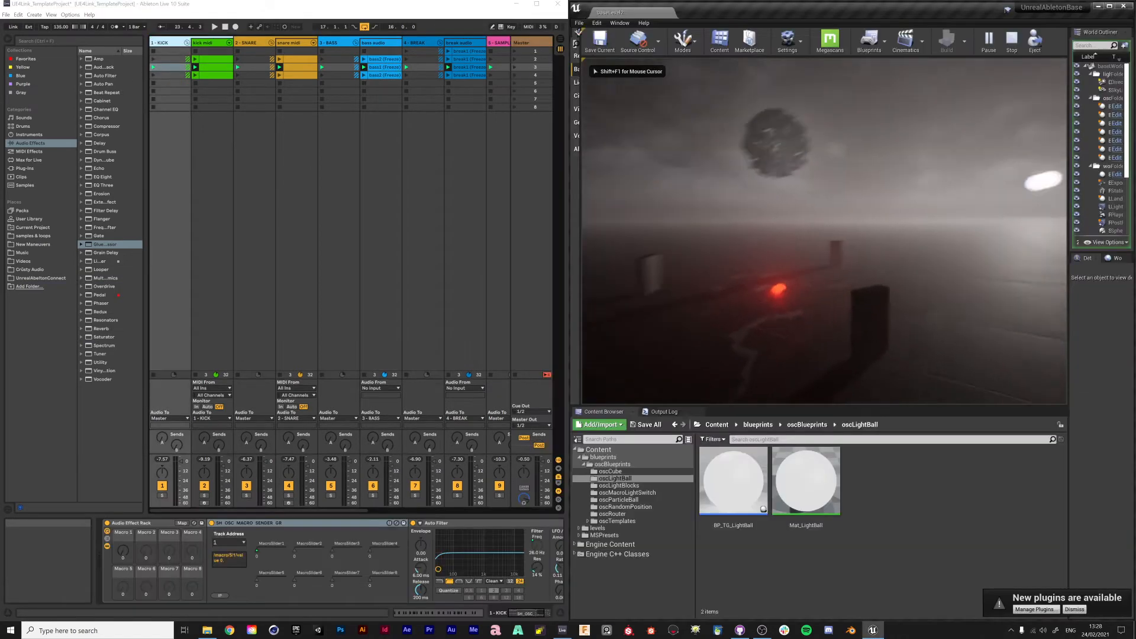
{"action": "key", "text": "a"}
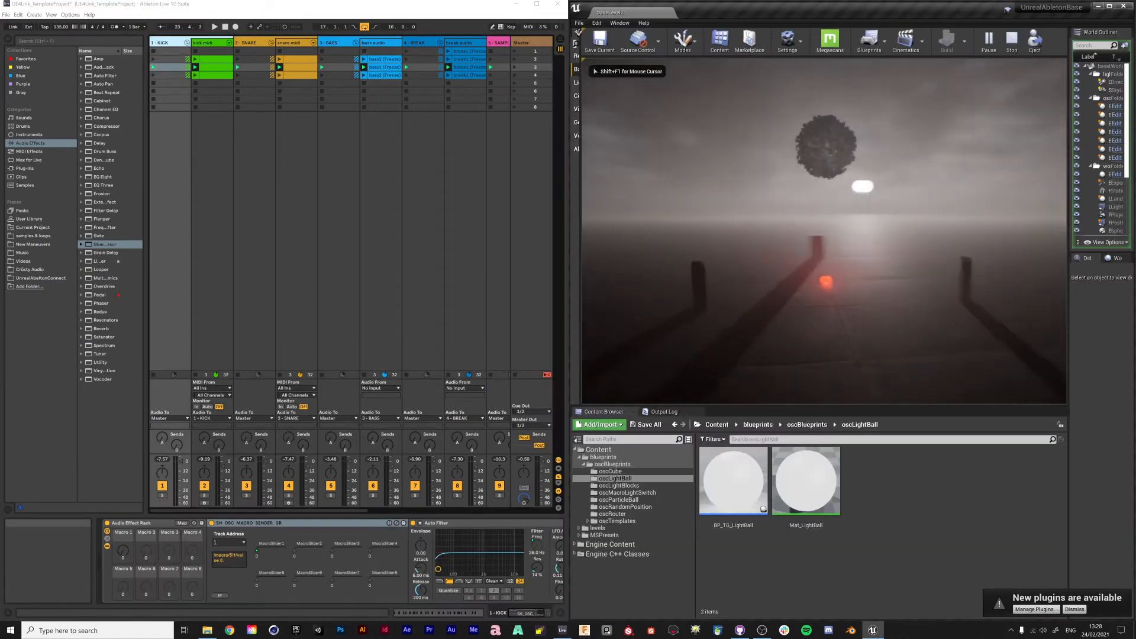
{"action": "key", "text": "alt+Tab"}
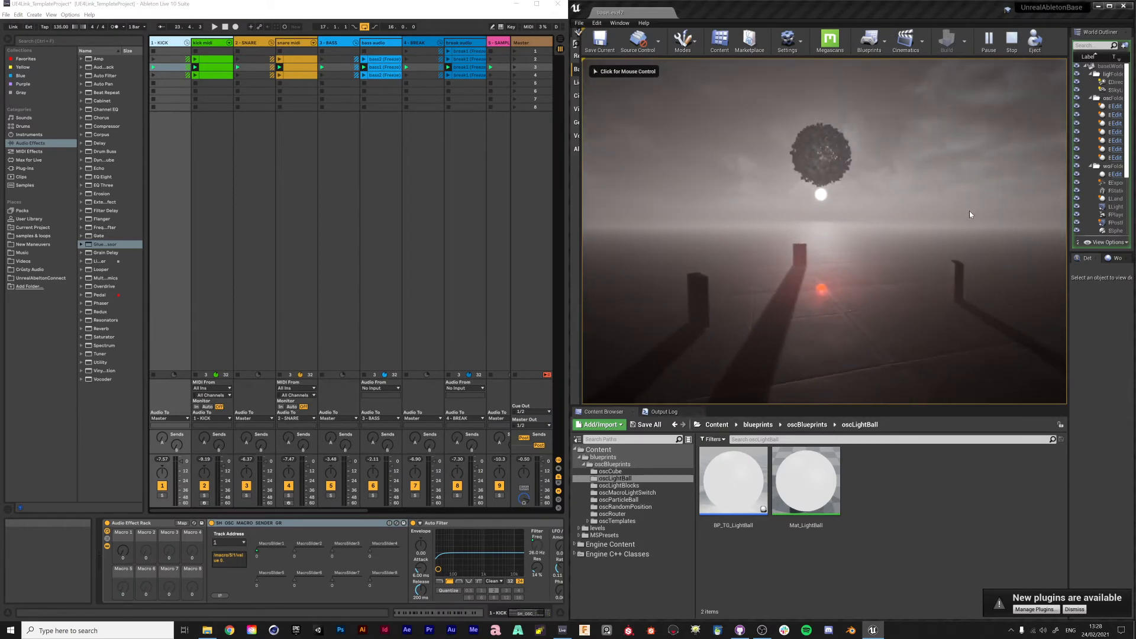
- Select Ableton's Master track and sweep Macro 1 of the MASTER LOW PASS FADE rack to check the lighting response in Unreal
{"action": "left_click", "coordinate": [527, 43]}
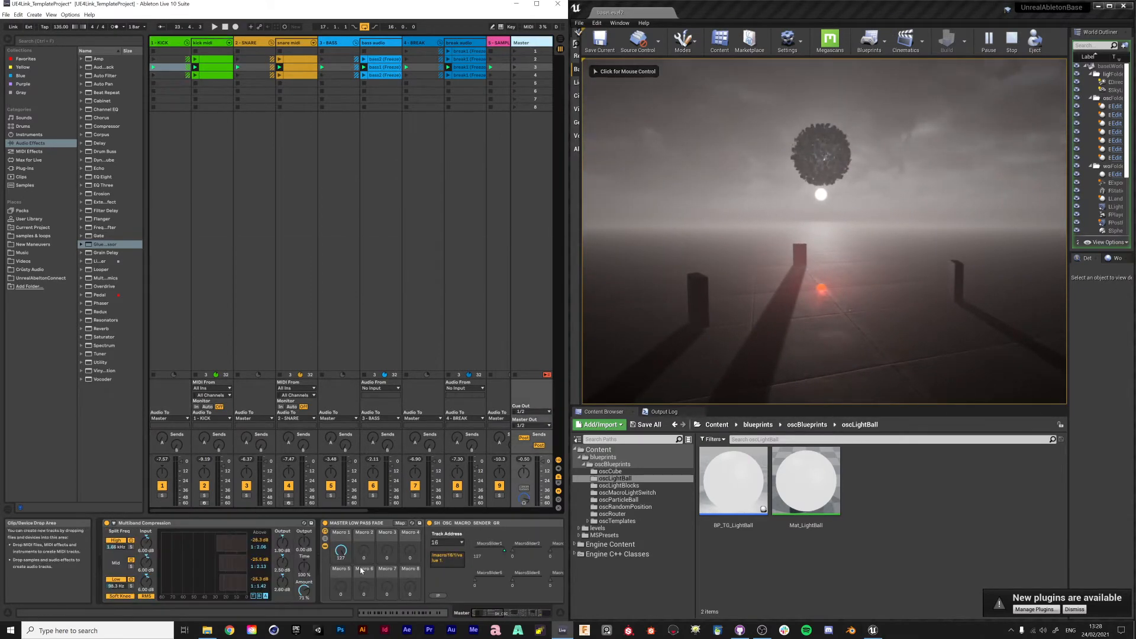
{"action": "left_click_drag", "start_coordinate": [341, 549], "coordinate": [341, 521]}
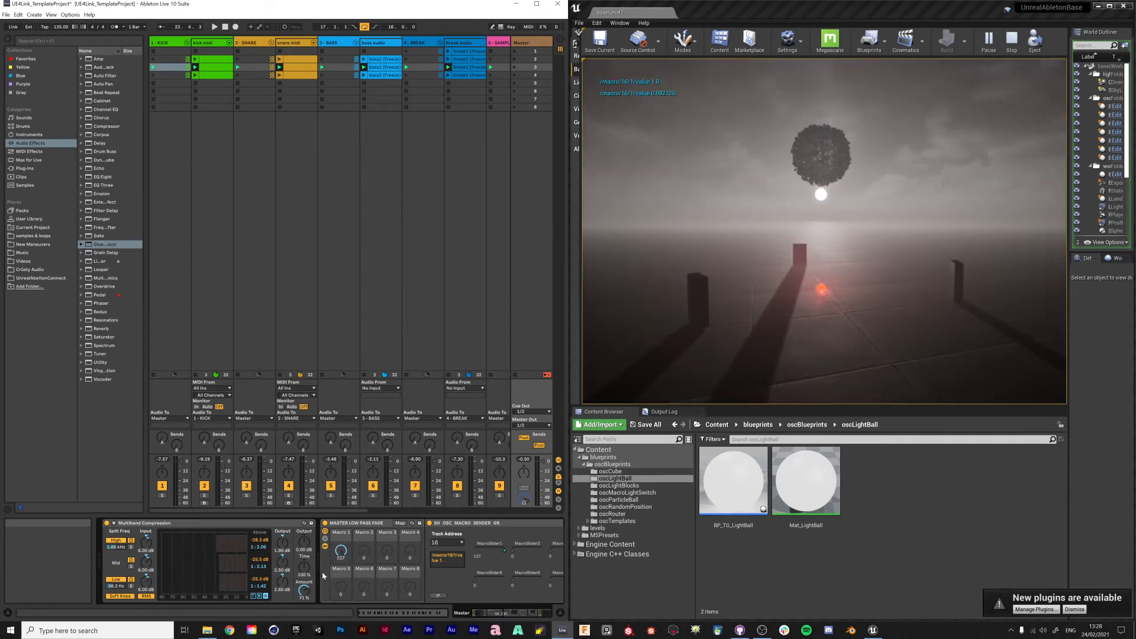
{"action": "left_click_drag", "start_coordinate": [341, 550], "coordinate": [341, 598]}
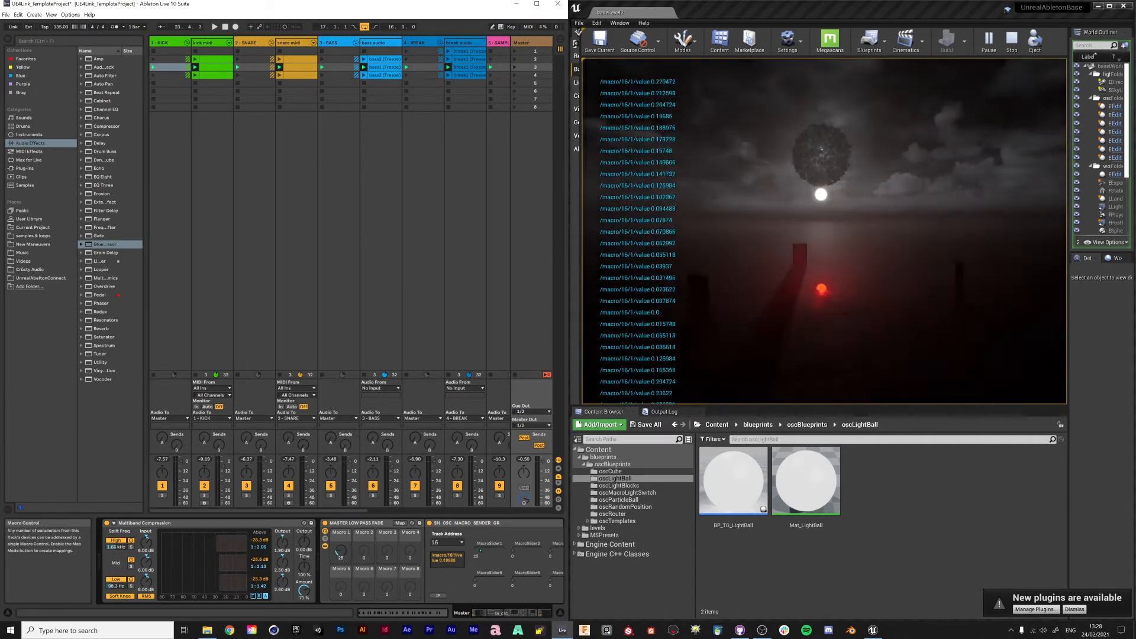
- Open the BP_SH_MacroLightSwitch blueprint from the oscMacroLightSwitch folder and examine its Drive Params graph from the address checks to the light intensity nodes
{"action": "left_click", "coordinate": [673, 492]}
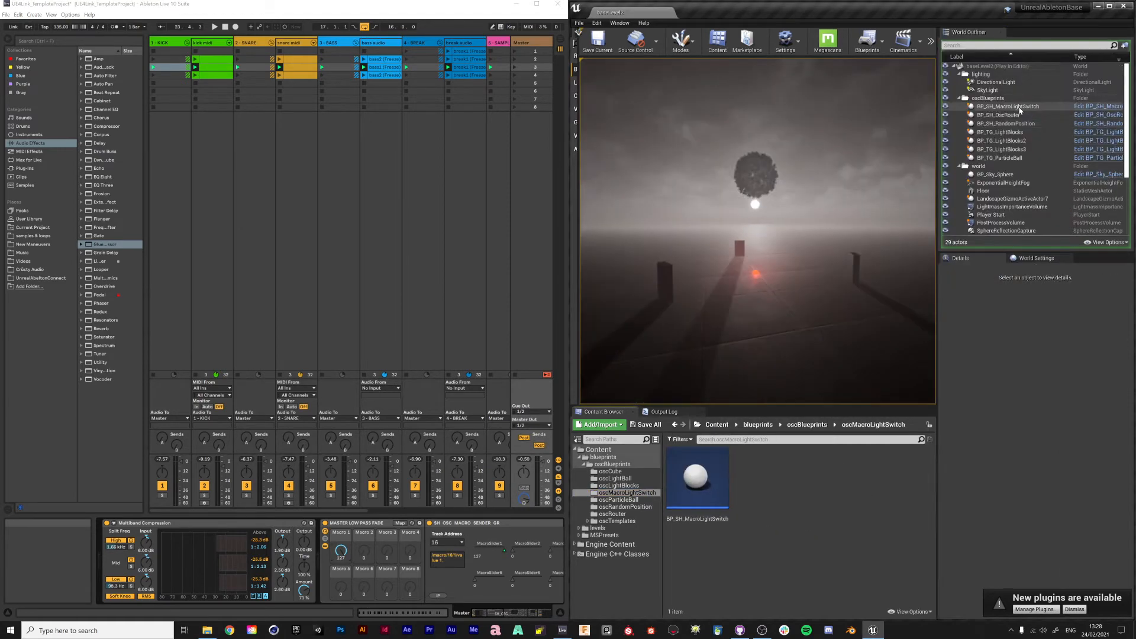
{"action": "left_click", "coordinate": [1019, 107]}
{"action": "double_click", "coordinate": [696, 477]}
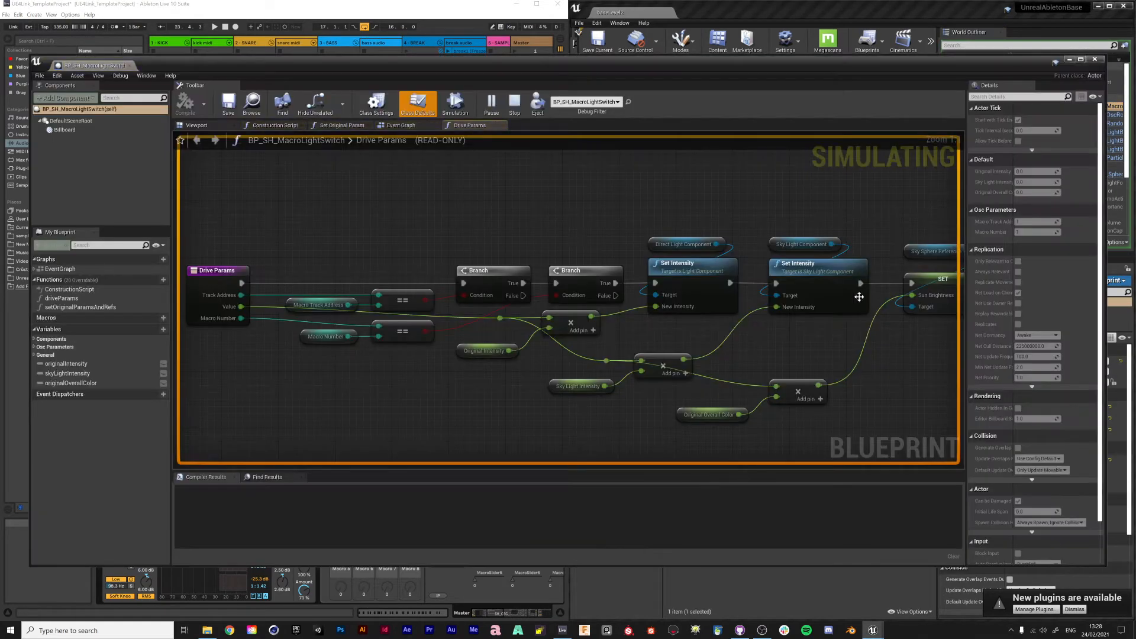
{"action": "right_click_drag", "start_coordinate": [750, 218], "coordinate": [686, 207]}
{"action": "scroll", "coordinate": [687, 208], "scroll_direction": "down", "scroll_amount": 2}
{"action": "scroll", "coordinate": [274, 277], "scroll_direction": "up", "scroll_amount": 2}
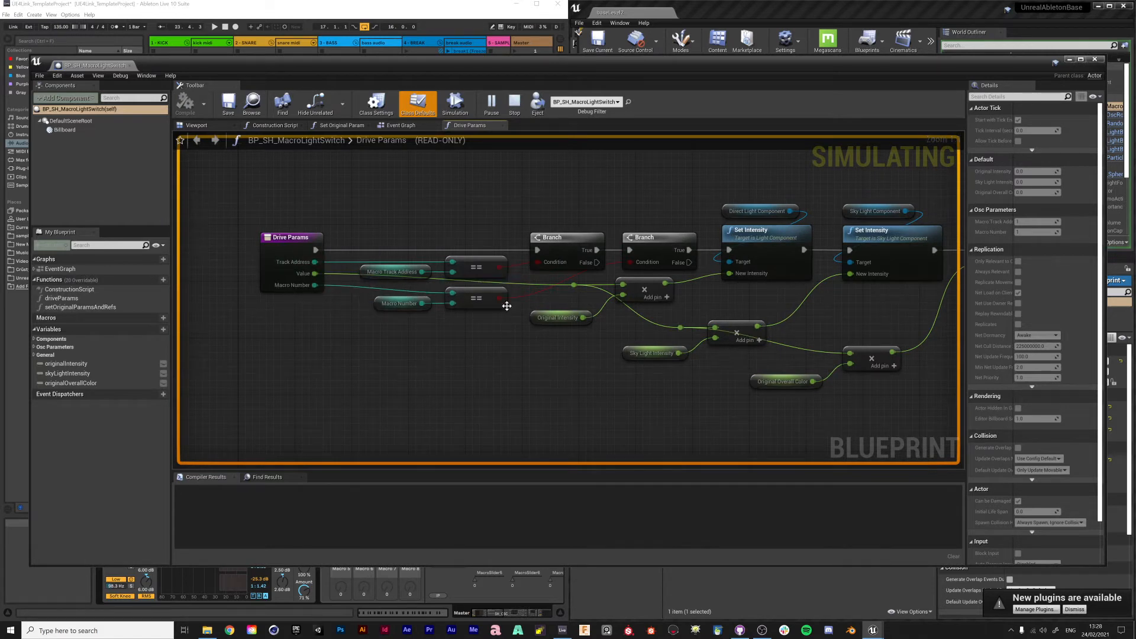
{"action": "right_click_drag", "start_coordinate": [651, 217], "coordinate": [588, 219]}
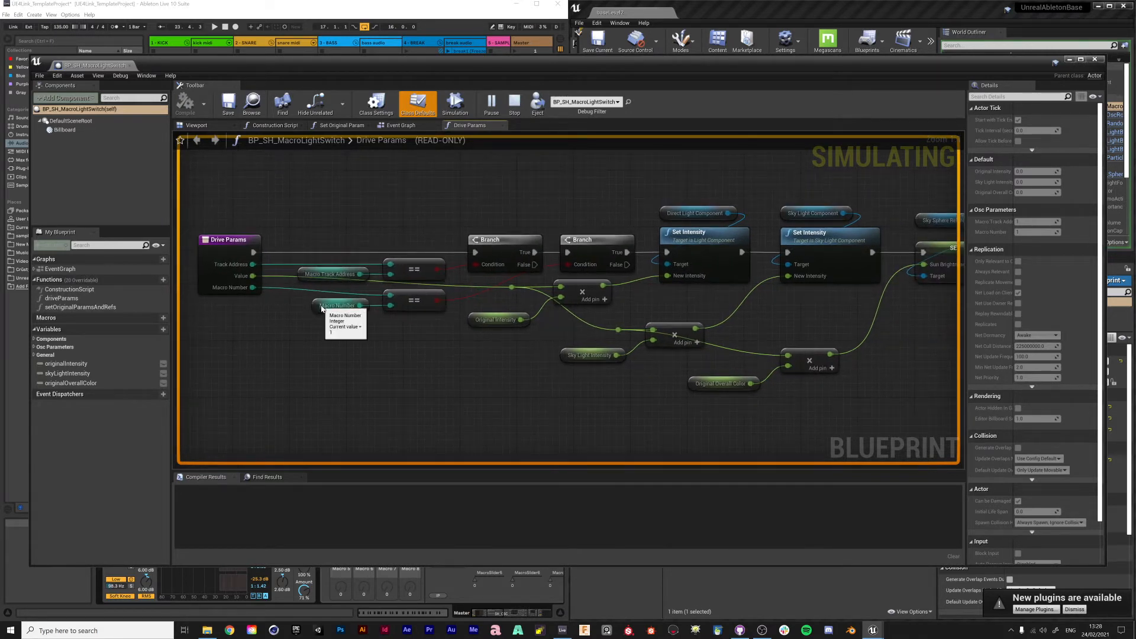
{"action": "right_click_drag", "start_coordinate": [606, 245], "coordinate": [420, 235]}
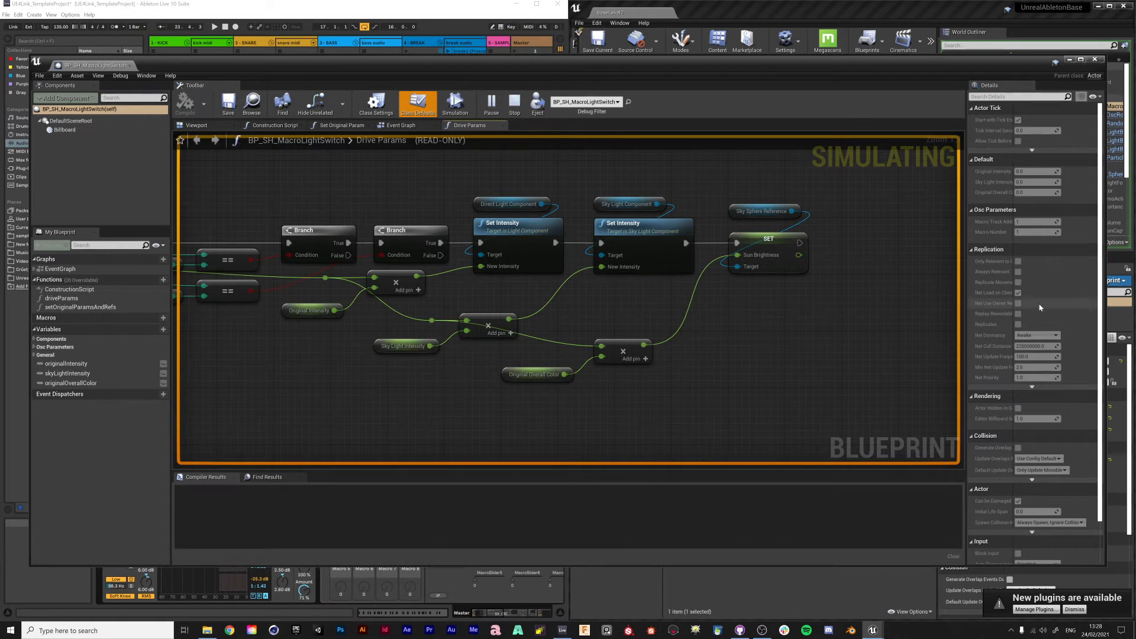
- Sweep the master rack's Macro 1 again to test the scene lighting, and view the BP_SH_OscRouter actor's settings
{"action": "left_click_drag", "start_coordinate": [340, 551], "coordinate": [340, 521]}
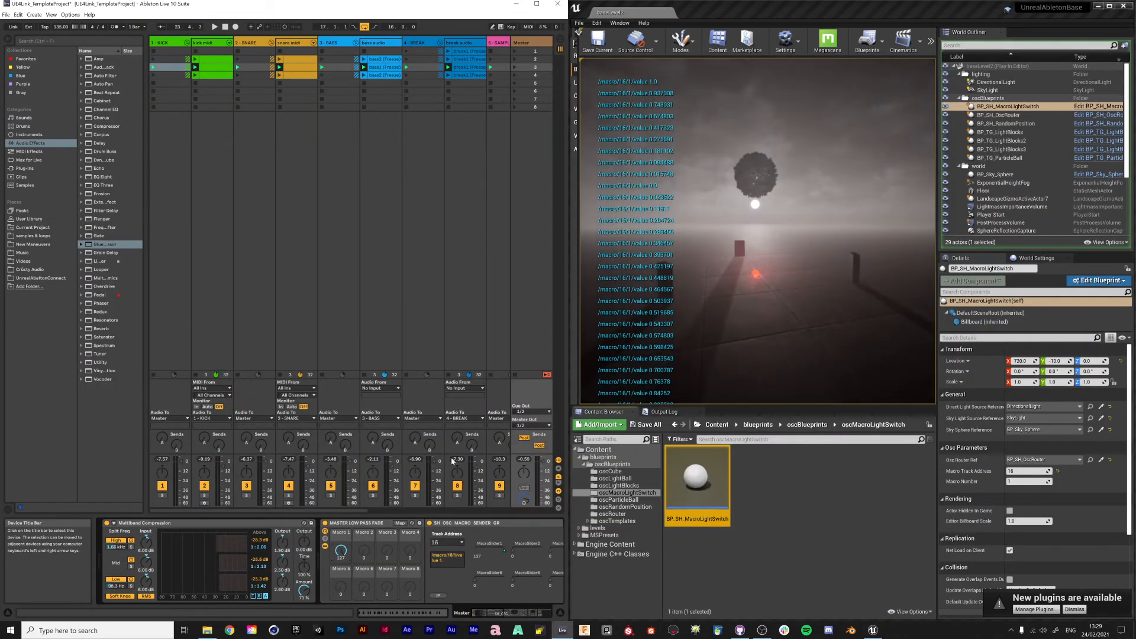
{"action": "left_click", "coordinate": [1000, 132]}
{"action": "left_click", "coordinate": [1000, 115]}
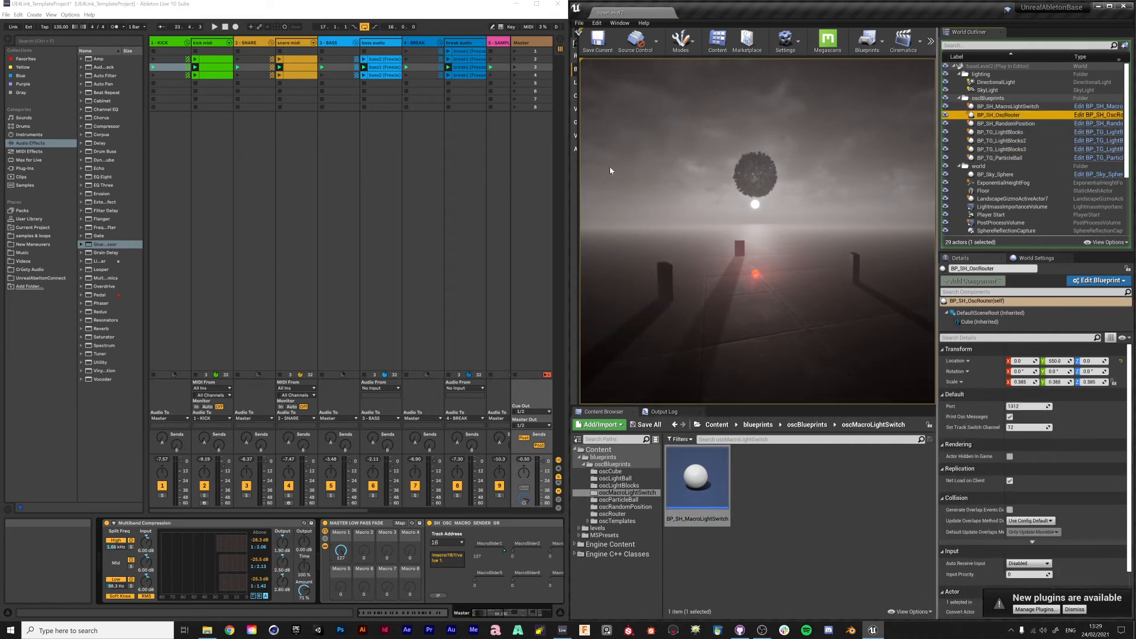
- Look around the running Unreal scene and release the mouse from the viewport
{"action": "left_click", "coordinate": [754, 214]}
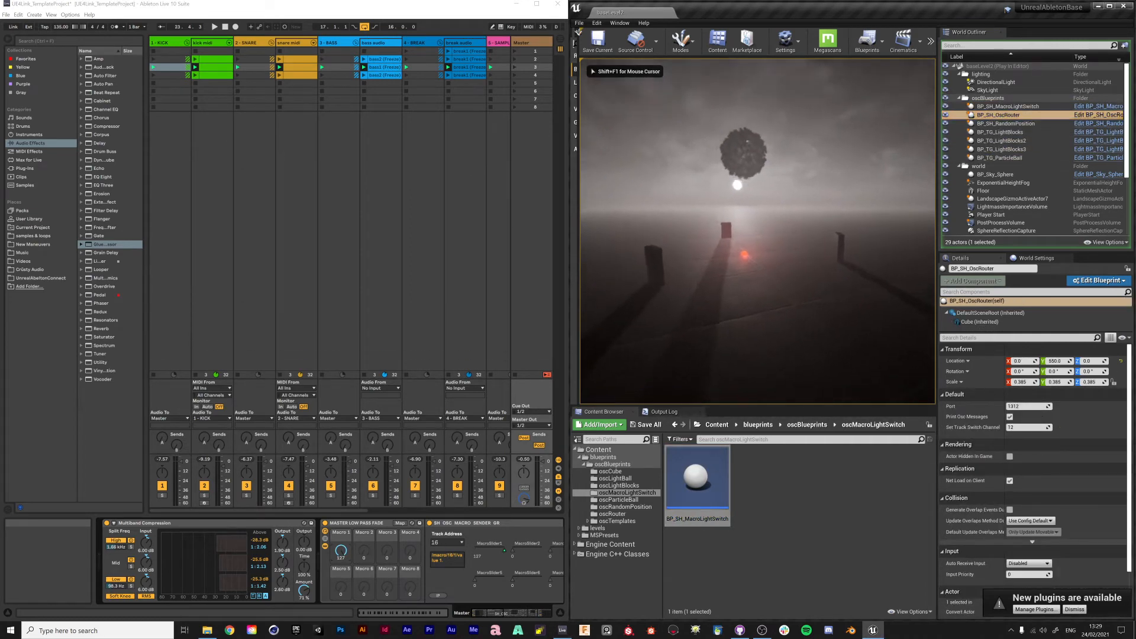
{"action": "key", "text": "shift+F1"}
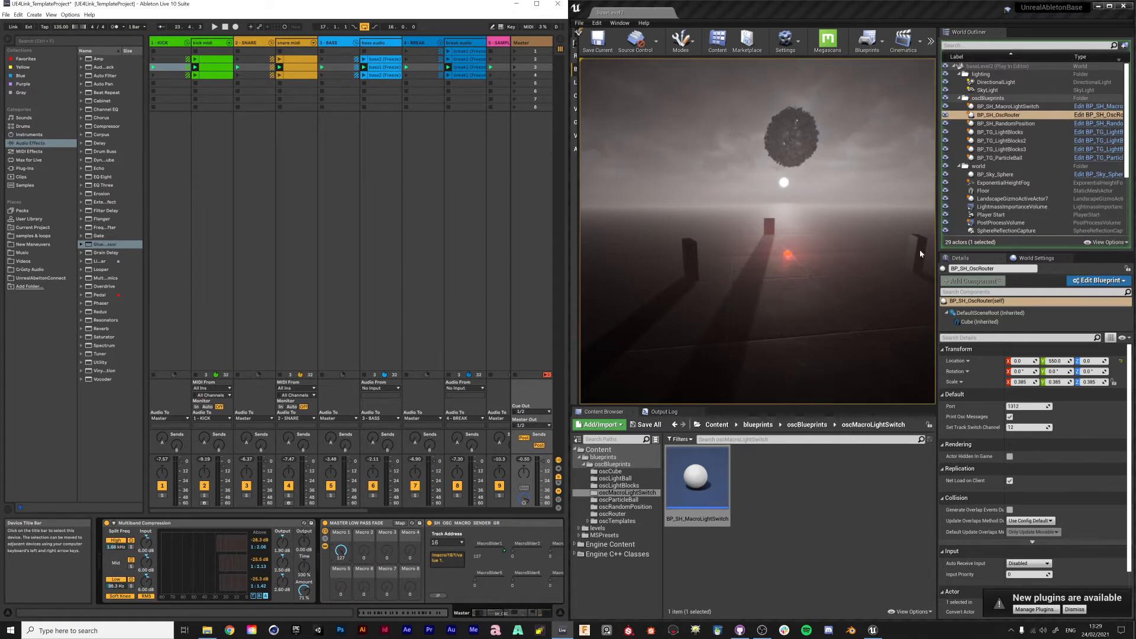
{"action": "left_click", "coordinate": [822, 3]}
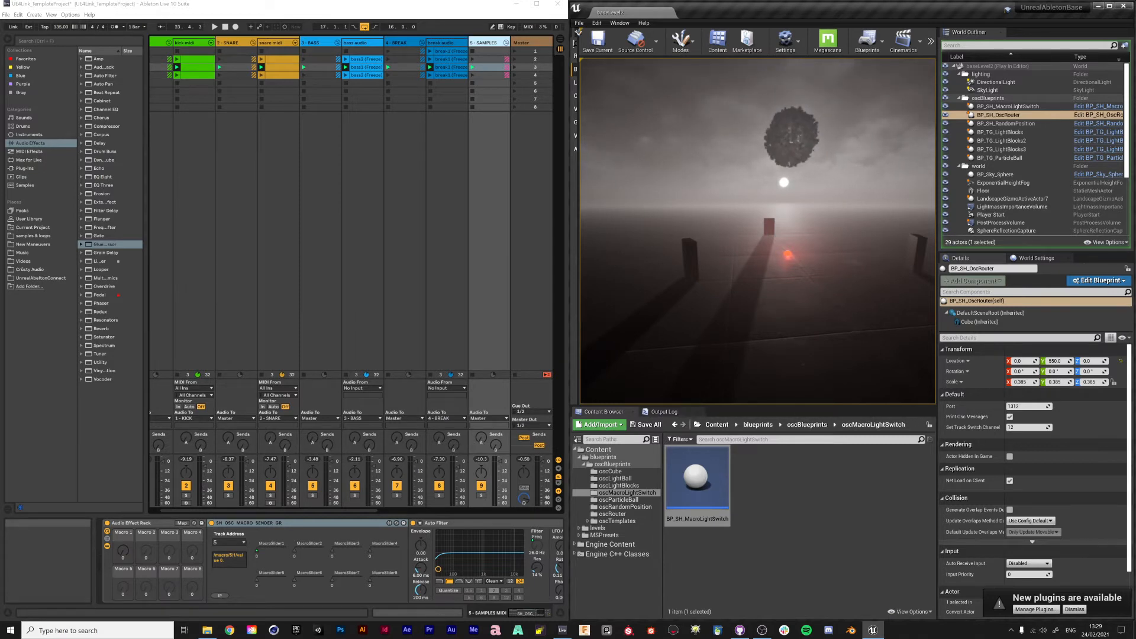
- Launch the first break audio clip in Ableton Live and move around the Unreal scene to watch the moving red light trail
{"action": "left_click", "coordinate": [514, 54]}
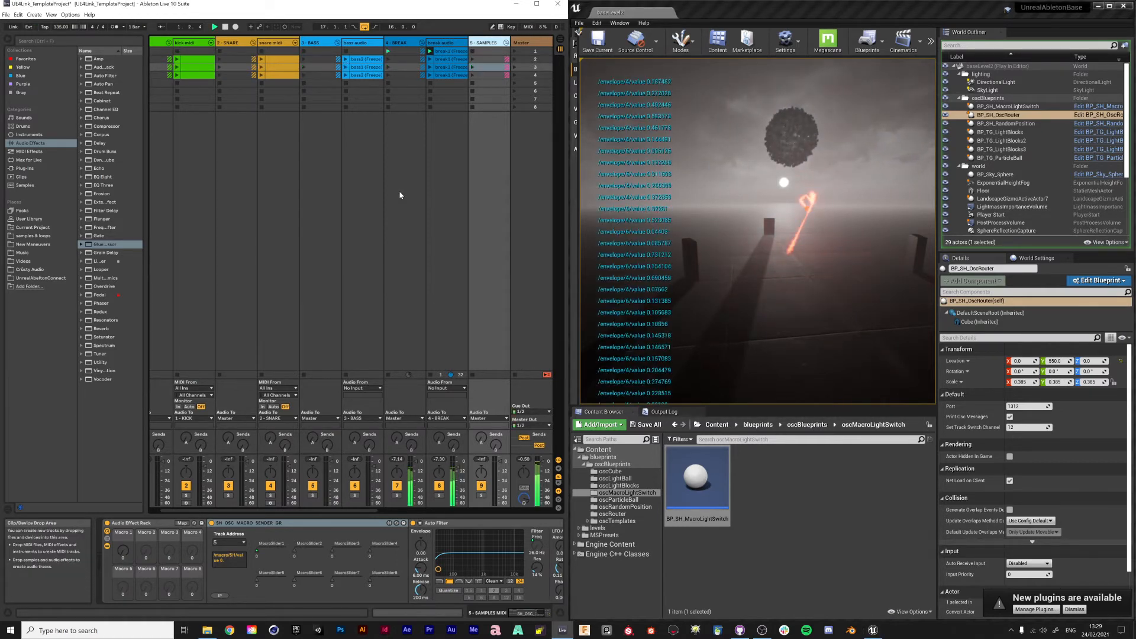
{"action": "left_click", "coordinate": [728, 190]}
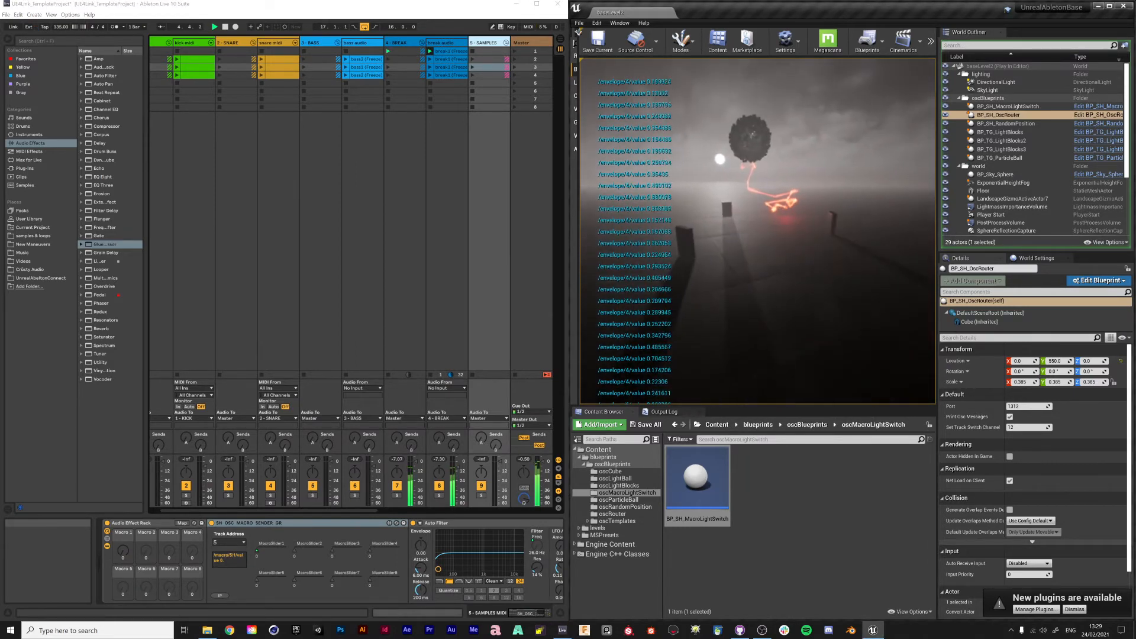
{"action": "key", "text": "w"}
{"action": "key", "text": "a"}
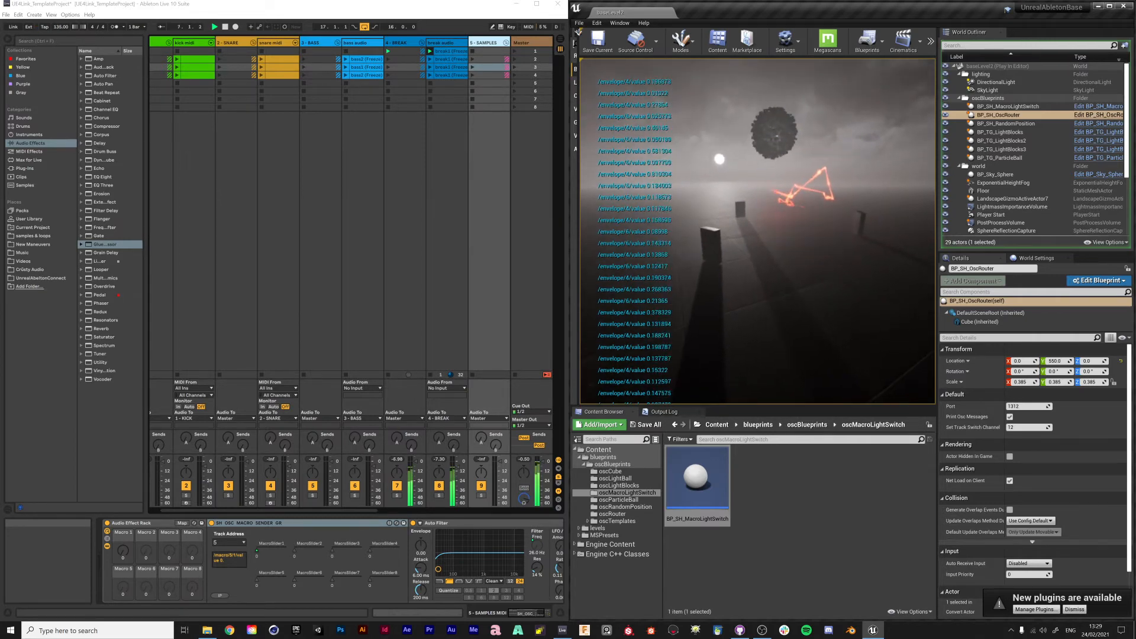
{"action": "key", "text": "alt+Tab"}
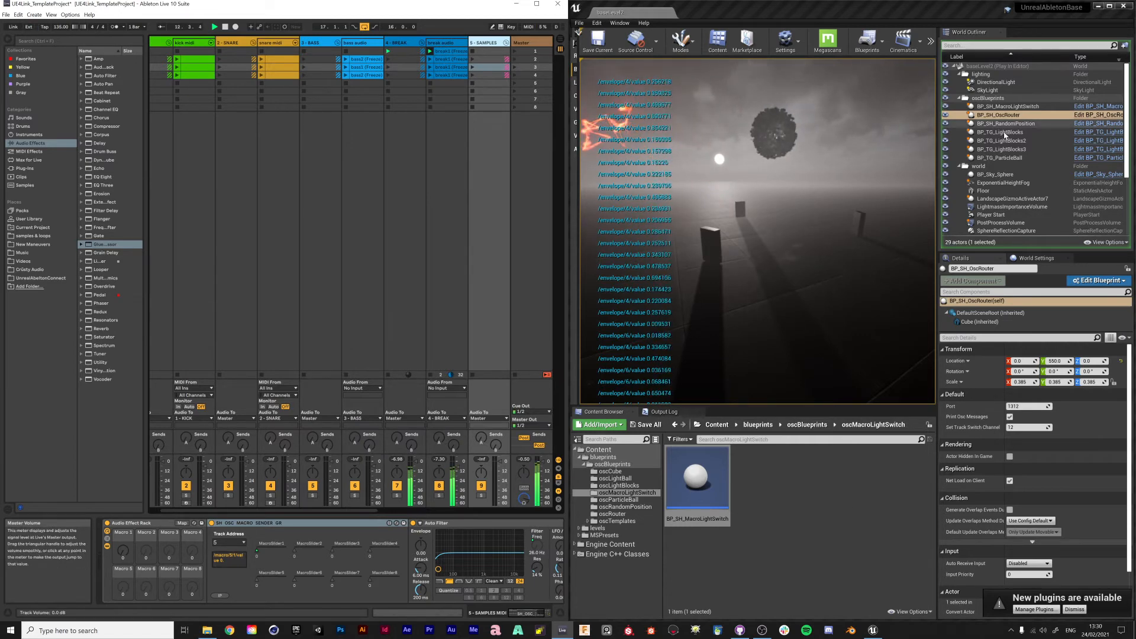
- View the BP_SH_RandomPosition actor's parameters and move back through the running scene to watch its trail
{"action": "left_click", "coordinate": [1029, 124]}
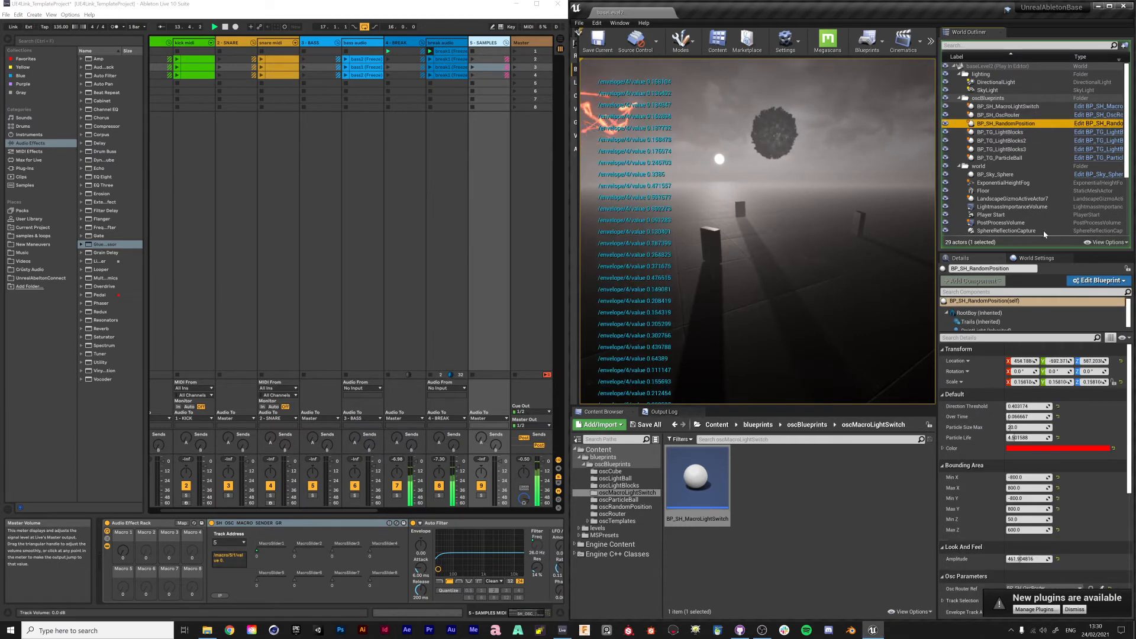
{"action": "left_click", "coordinate": [757, 231]}
{"action": "key", "text": "s"}
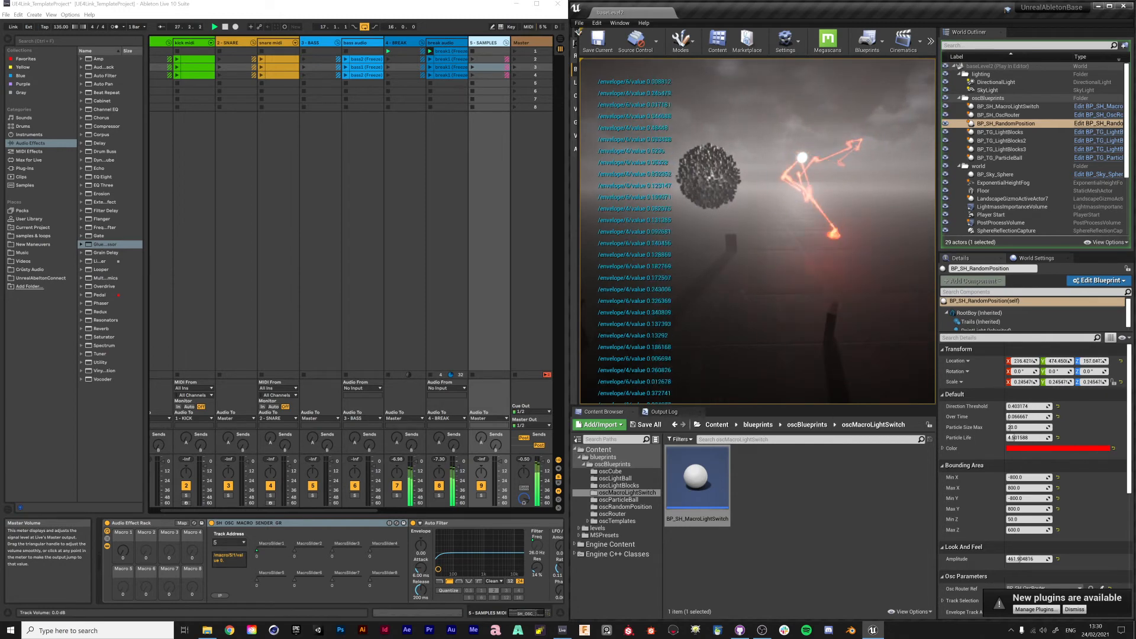
- Launch scene 2 in Ableton Live and look around the running Unreal scene to watch the particle ball and lights react
{"action": "key", "text": "alt+Tab"}
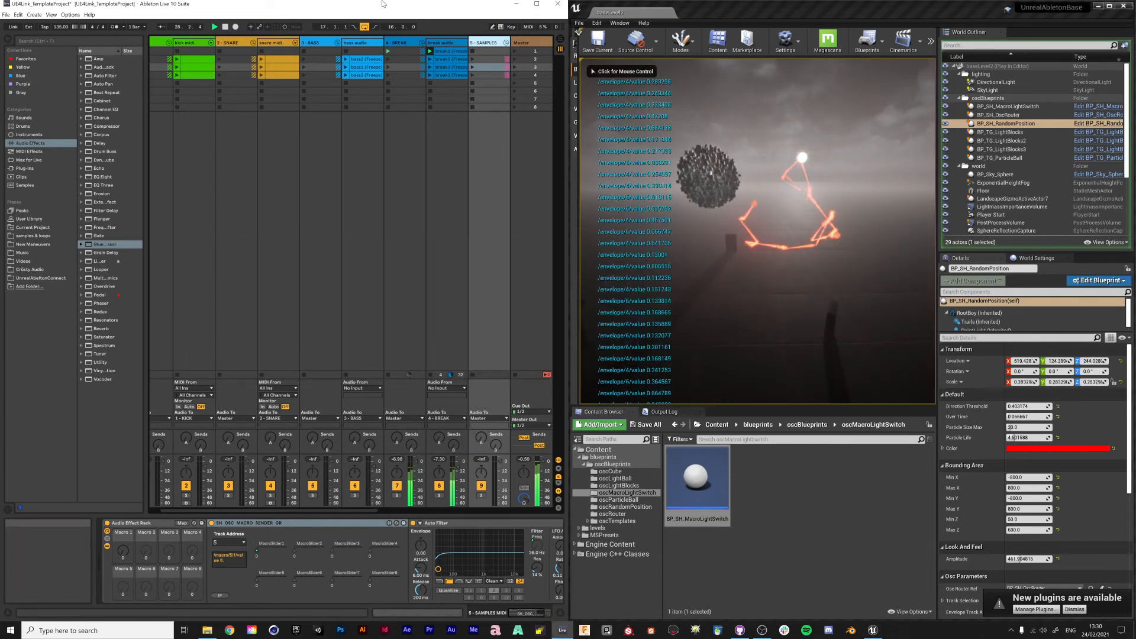
{"action": "left_click", "coordinate": [515, 59]}
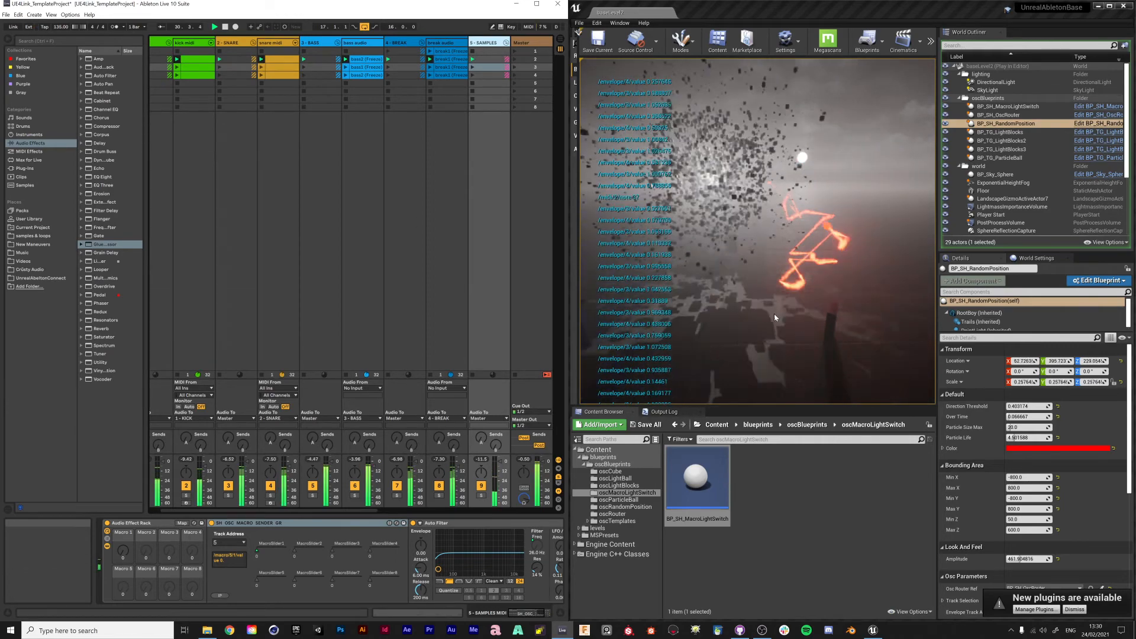
{"action": "left_click", "coordinate": [758, 236]}
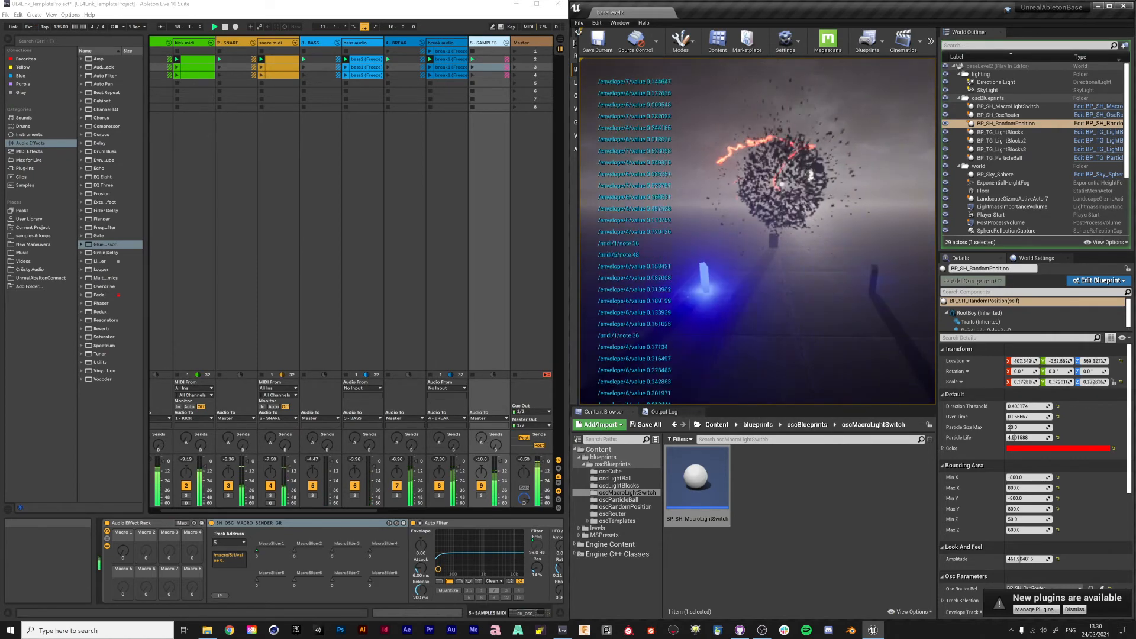
- Launch scene 3 in Ableton Live and move around the Unreal scene to watch the particles, red trail and light blocks
{"action": "key", "text": "shift+F1"}
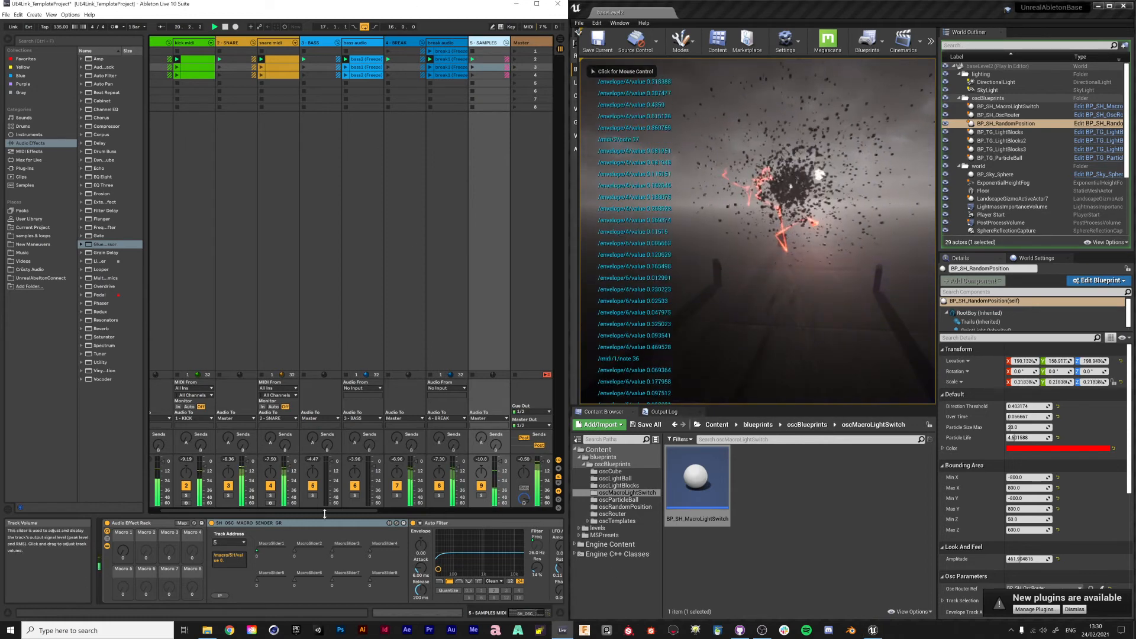
{"action": "scroll", "coordinate": [498, 119], "scroll_direction": "right", "scroll_amount": 2}
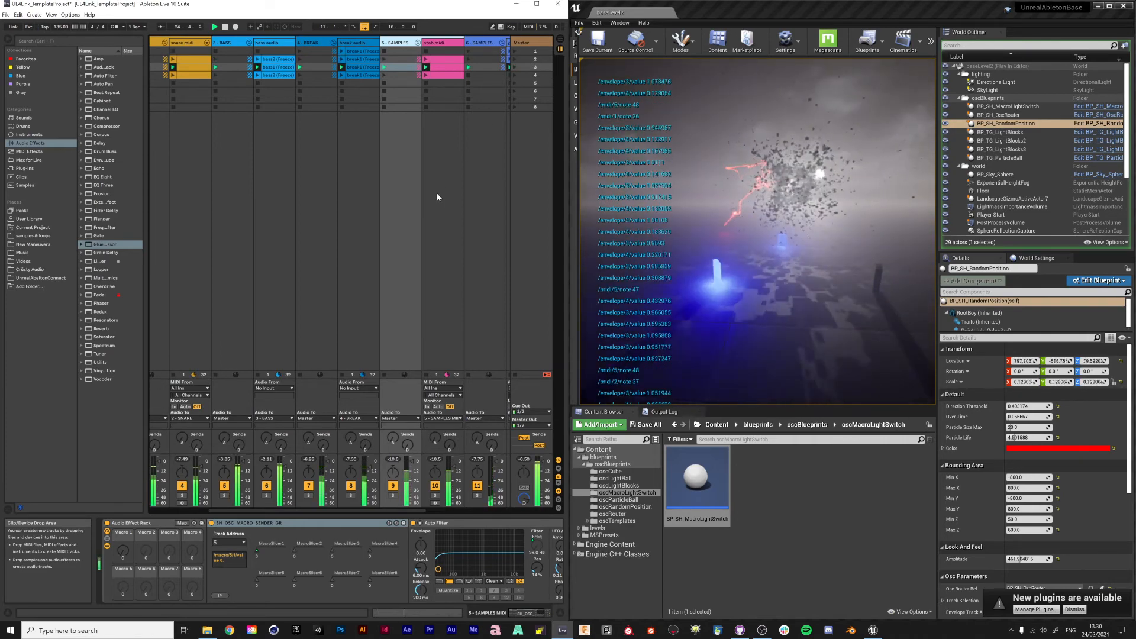
{"action": "left_click", "coordinate": [859, 244]}
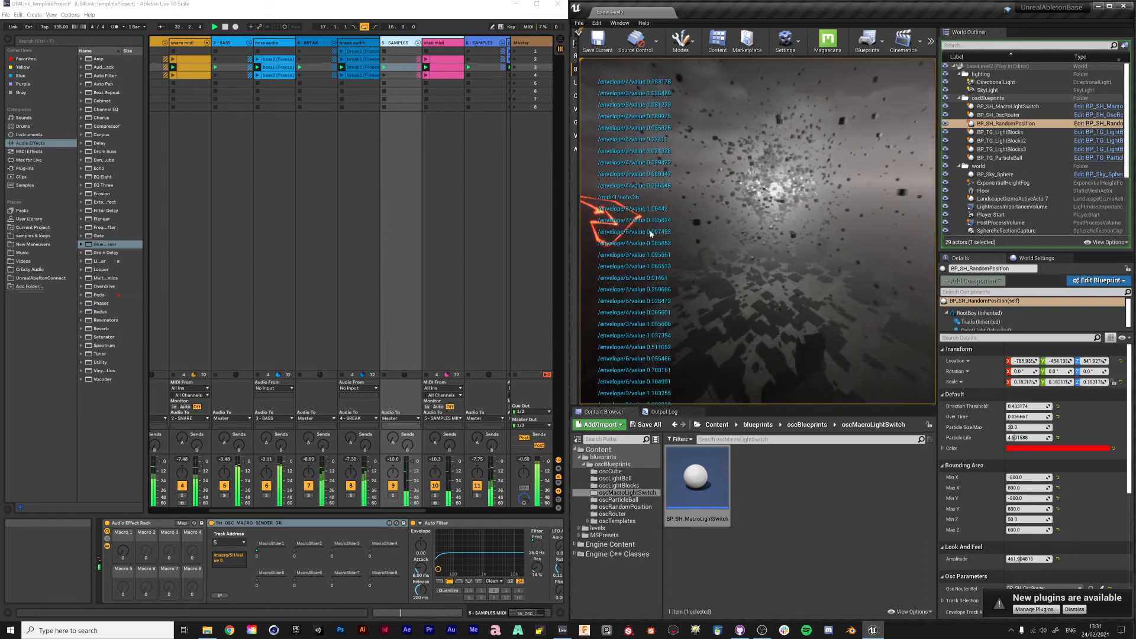
- Stop playback in Ableton Live and select the 7-SAMPLES track
{"action": "key", "text": "alt+Tab"}
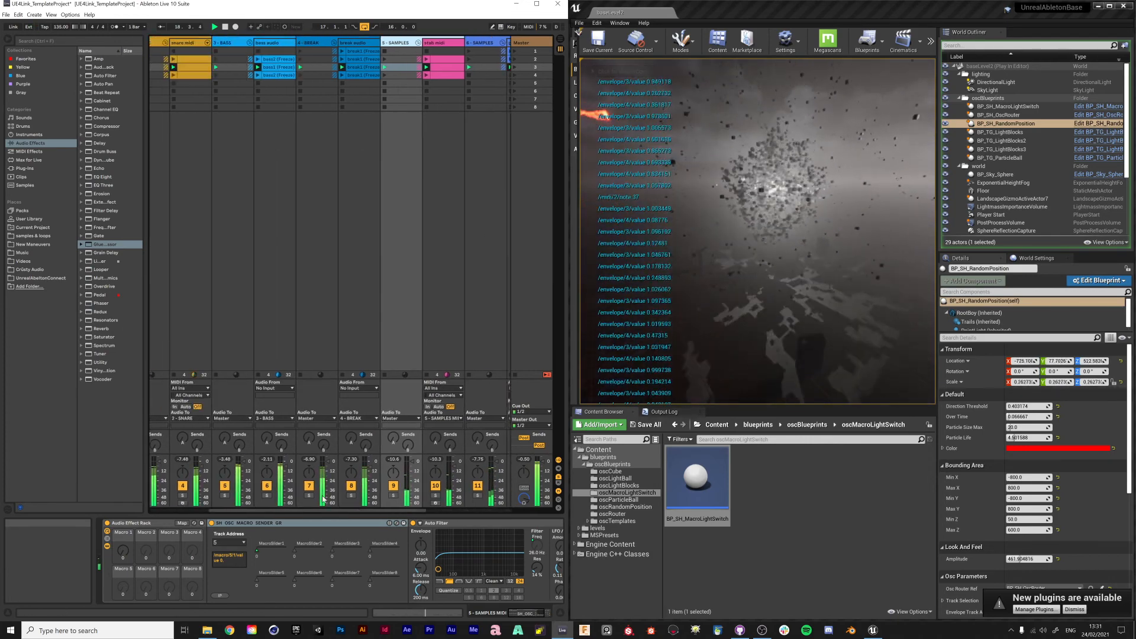
{"action": "left_click_drag", "start_coordinate": [322, 510], "coordinate": [409, 510]}
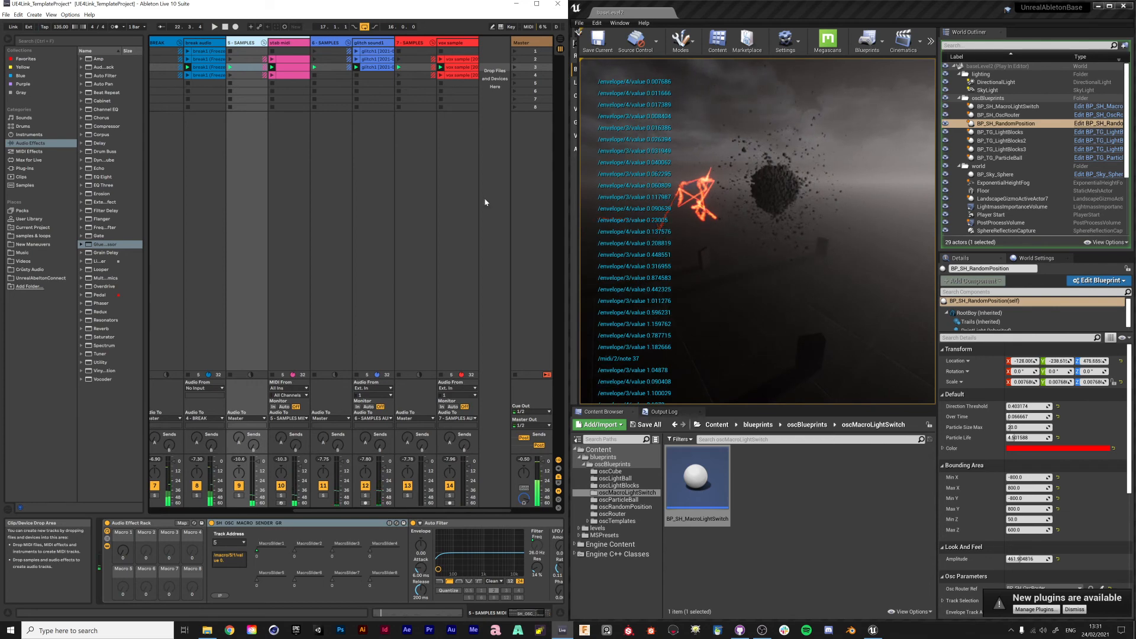
{"action": "right_click", "coordinate": [430, 204]}
{"action": "left_click", "coordinate": [430, 204]}
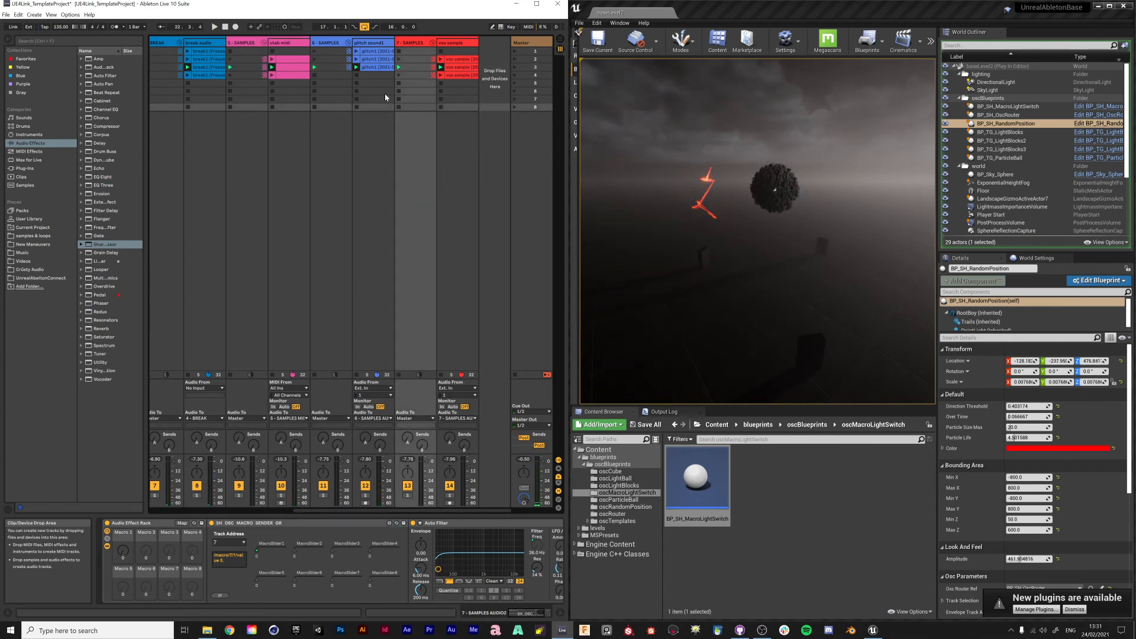
- Move through the running Unreal scene to view the particle ball and light blocks without music
{"action": "left_click", "coordinate": [848, 7]}
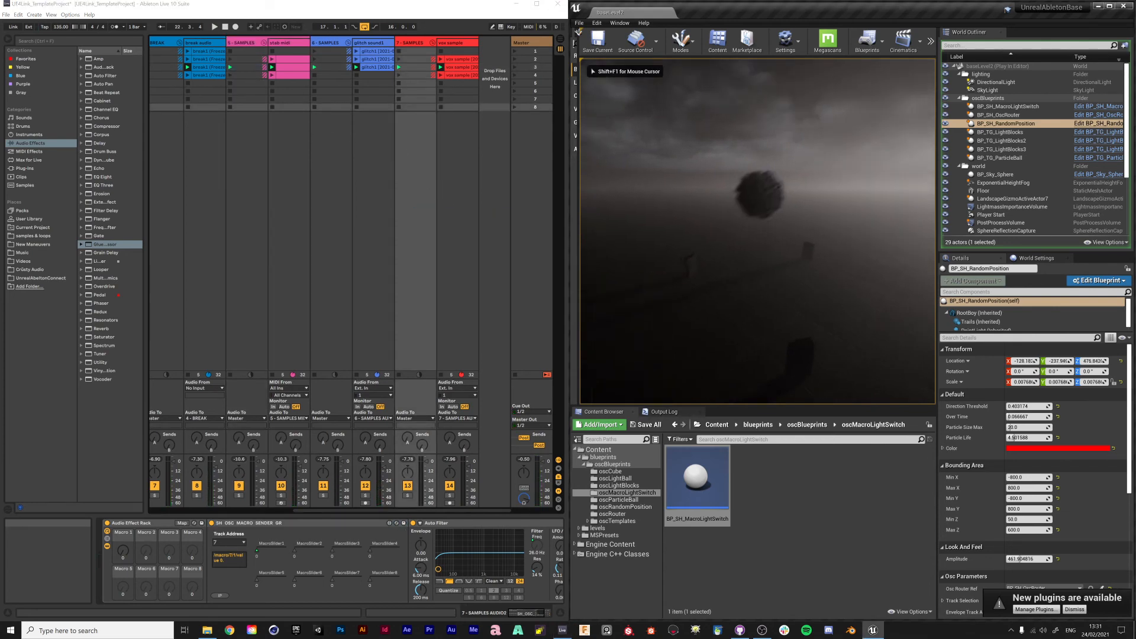
{"action": "key", "text": "a"}
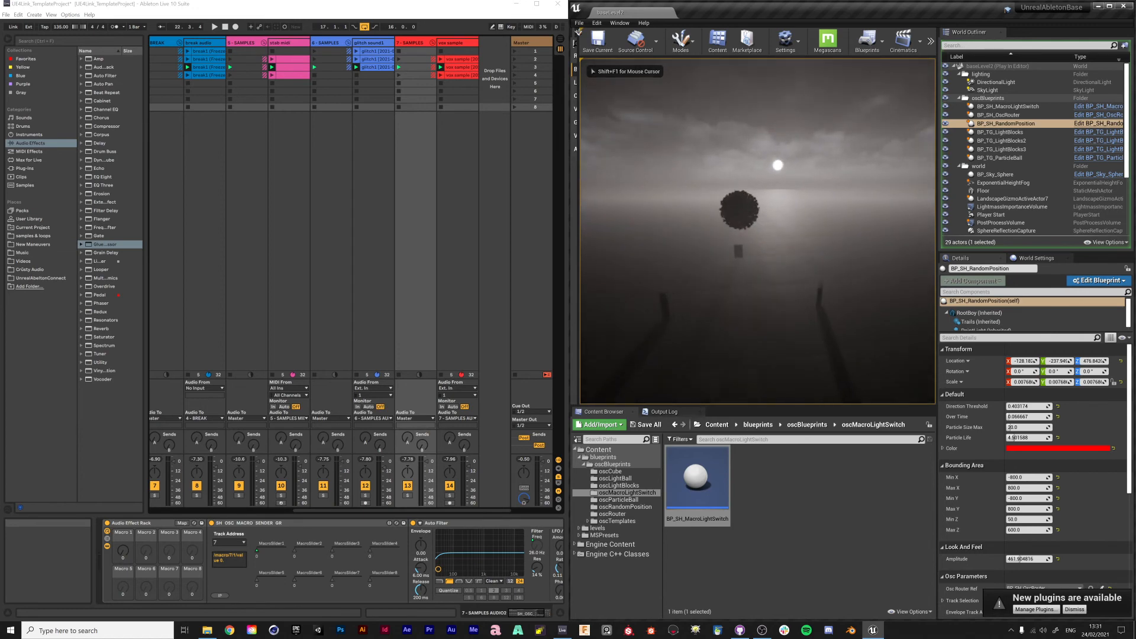
{"action": "key", "text": "w"}
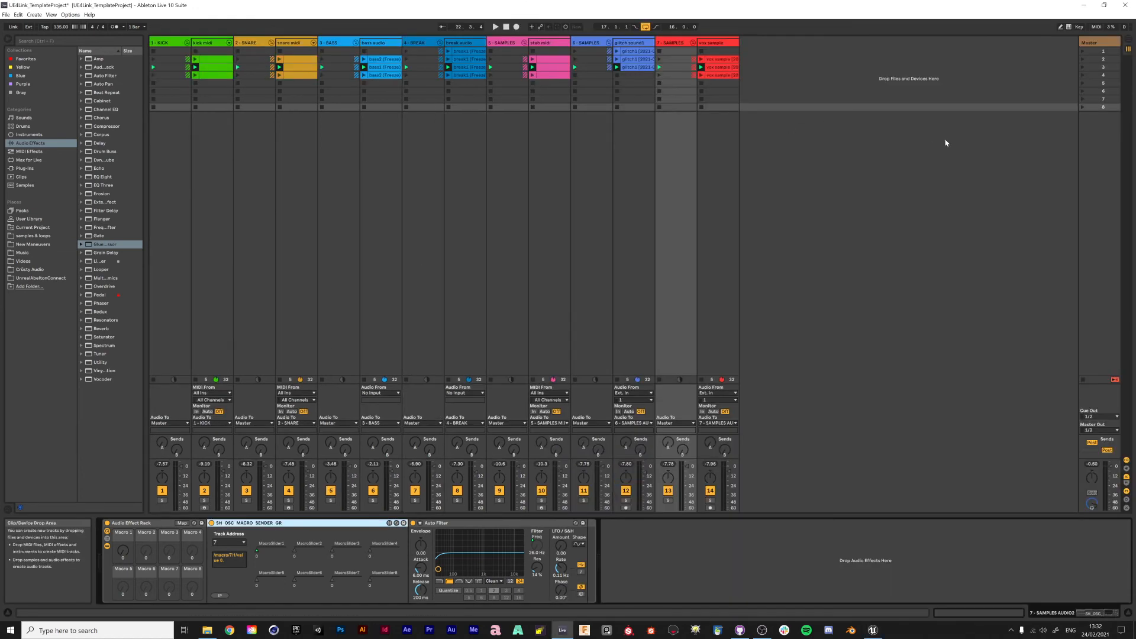
- In Ableton Live, review the OSC Macro Sender devices on the three SAMPLES tracks, the 4-BREAK track and the Master track
{"action": "left_click", "coordinate": [665, 43]}
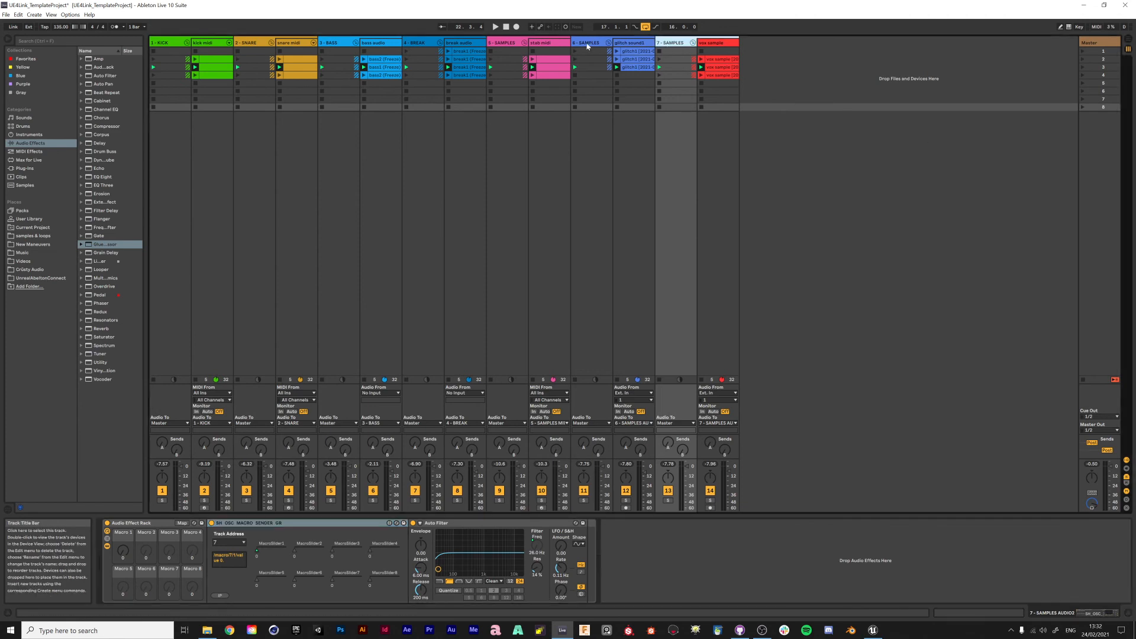
{"action": "left_click", "coordinate": [585, 43]}
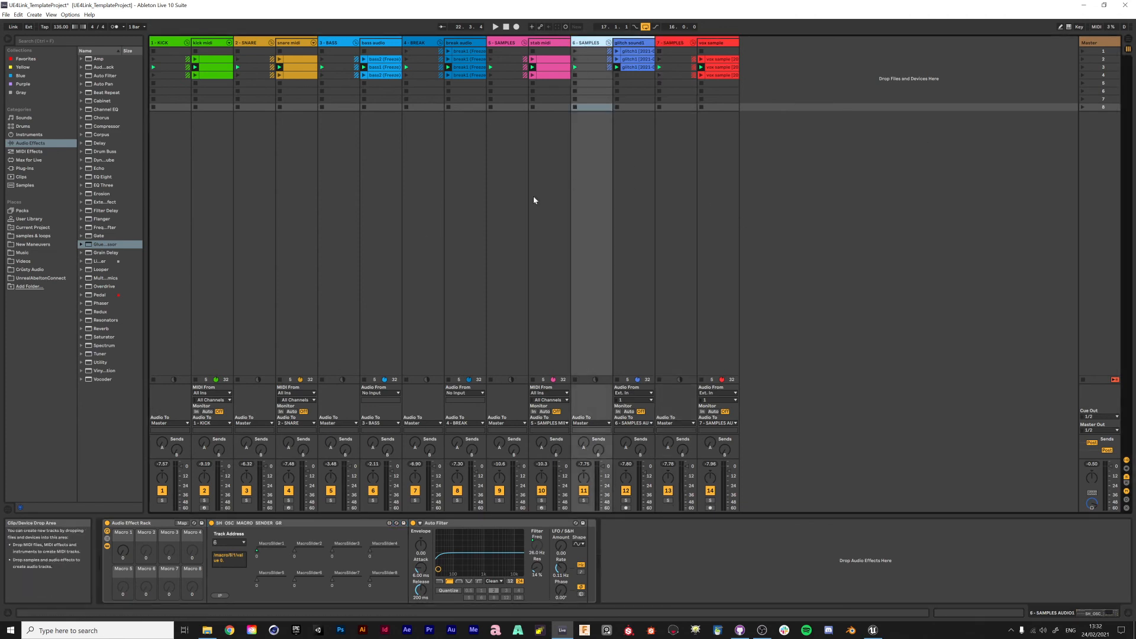
{"action": "key", "text": "Left"}
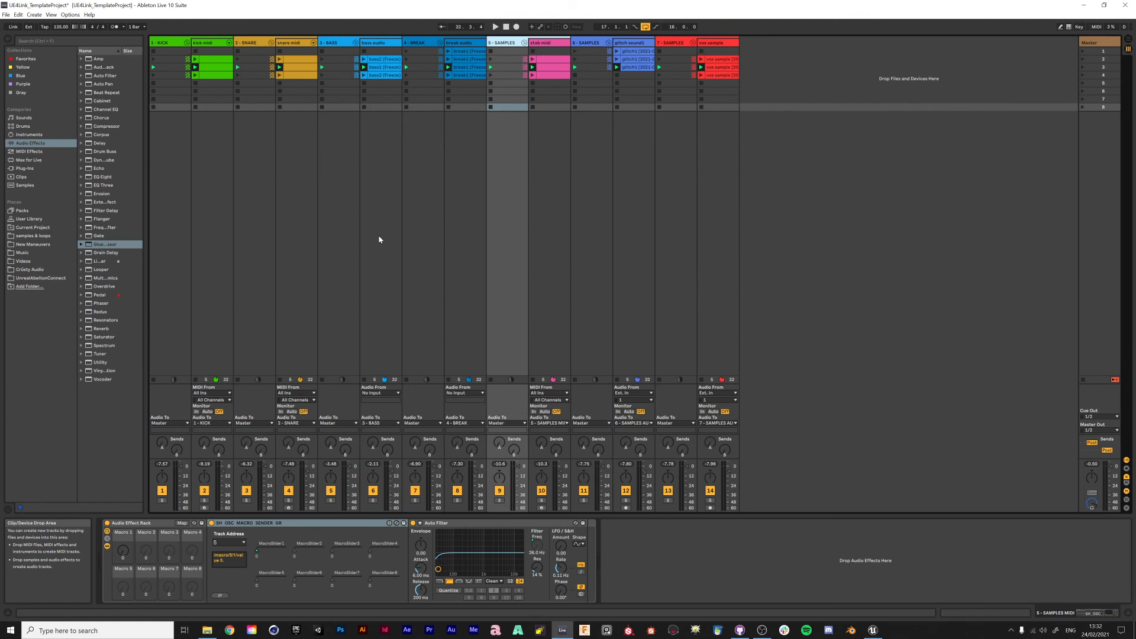
{"action": "left_click", "coordinate": [424, 44]}
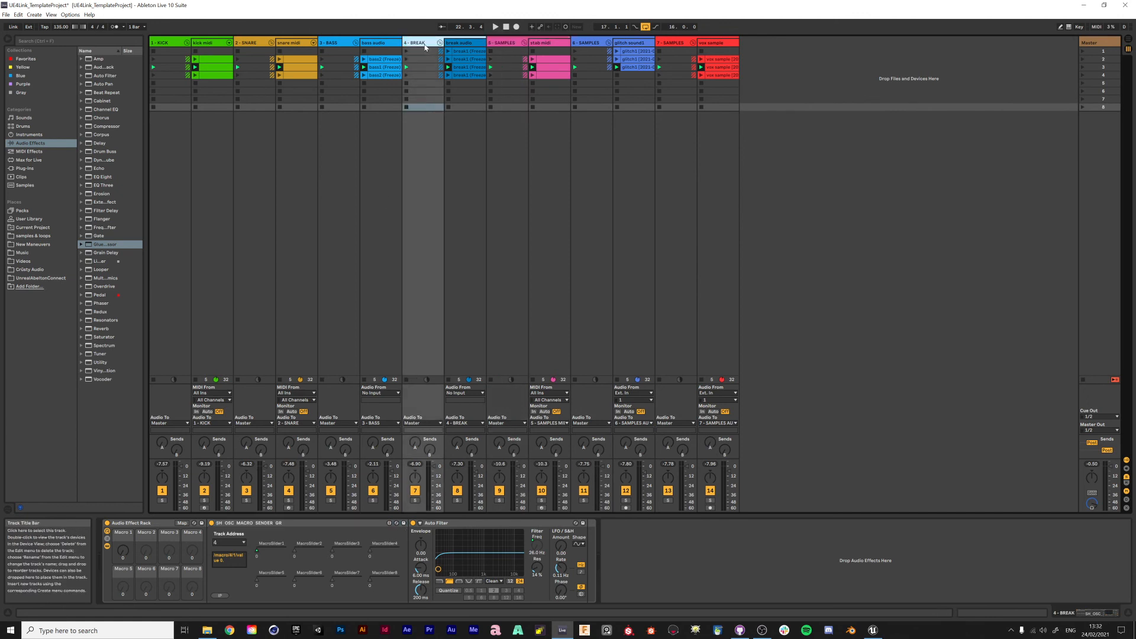
{"action": "left_click", "coordinate": [590, 43]}
{"action": "left_click", "coordinate": [678, 44]}
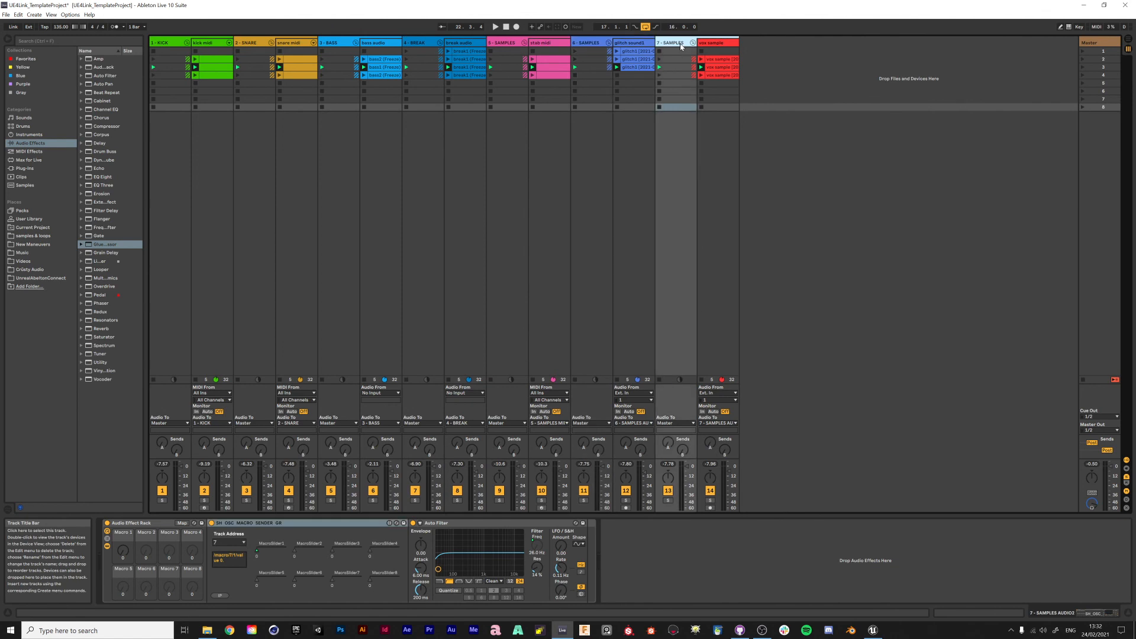
{"action": "left_click", "coordinate": [1102, 43]}
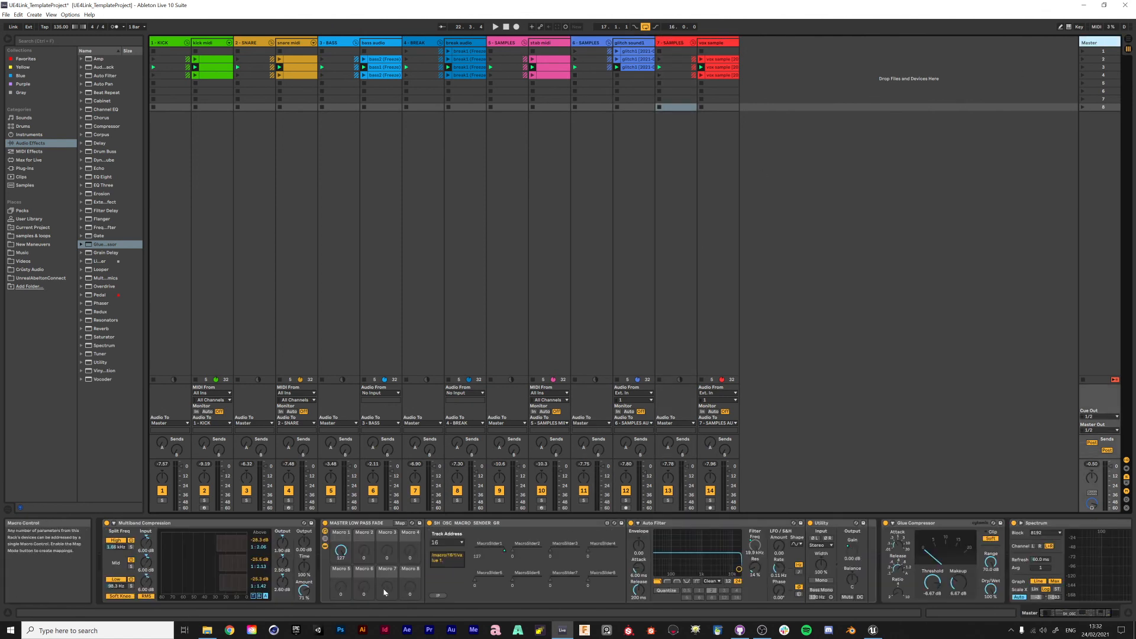